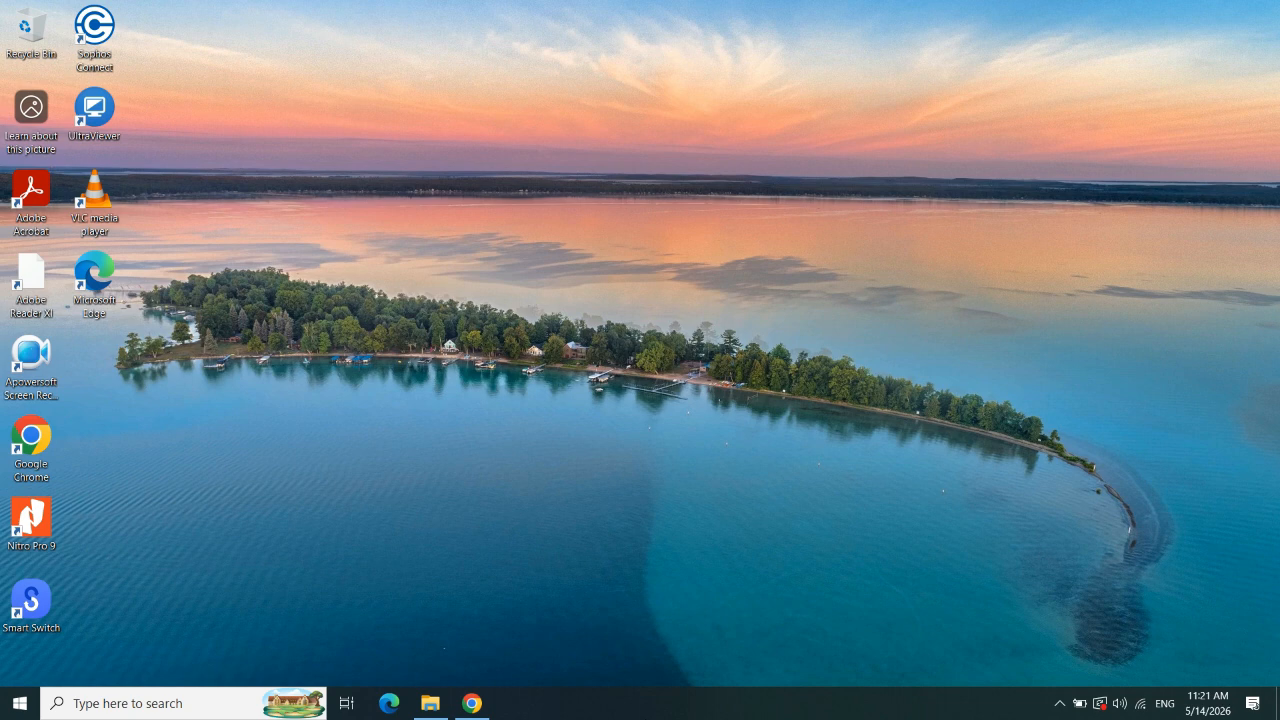
# Search the web in Chrome for "Windows 11 download" and open Microsoft's Download Windows 11 page
pyautogui.click(484, 708)
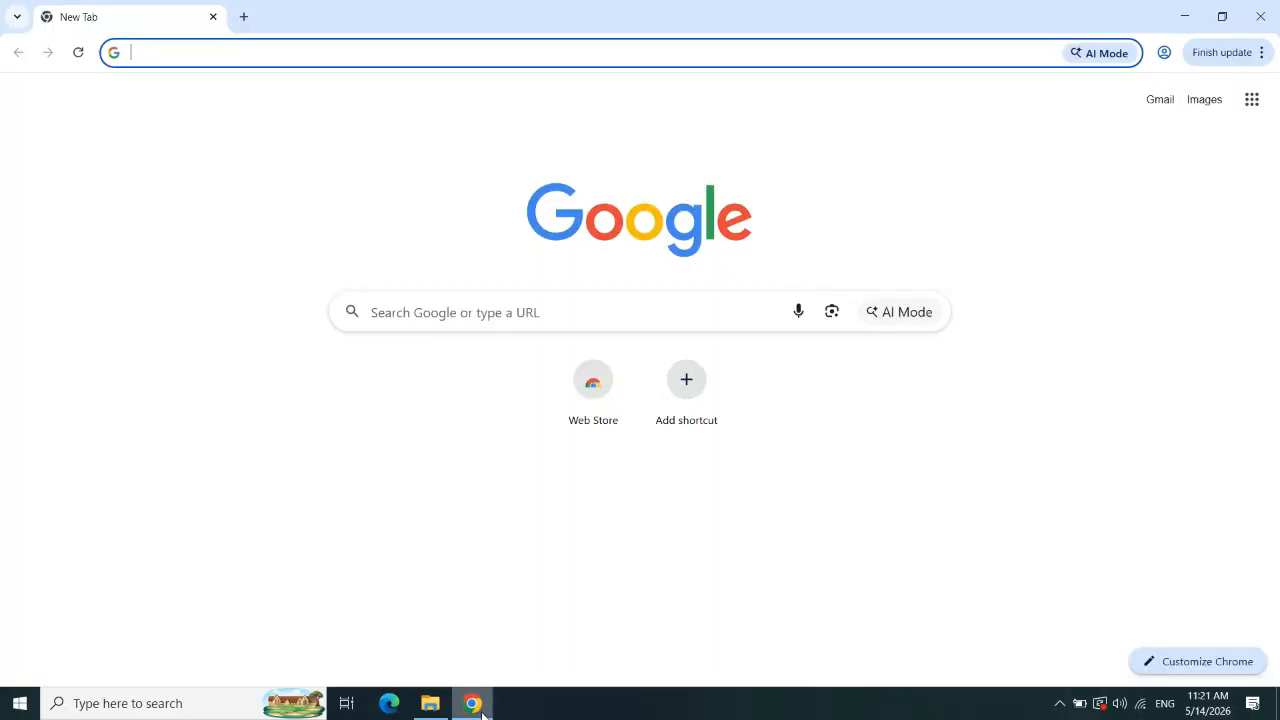
pyautogui.click(640, 57)
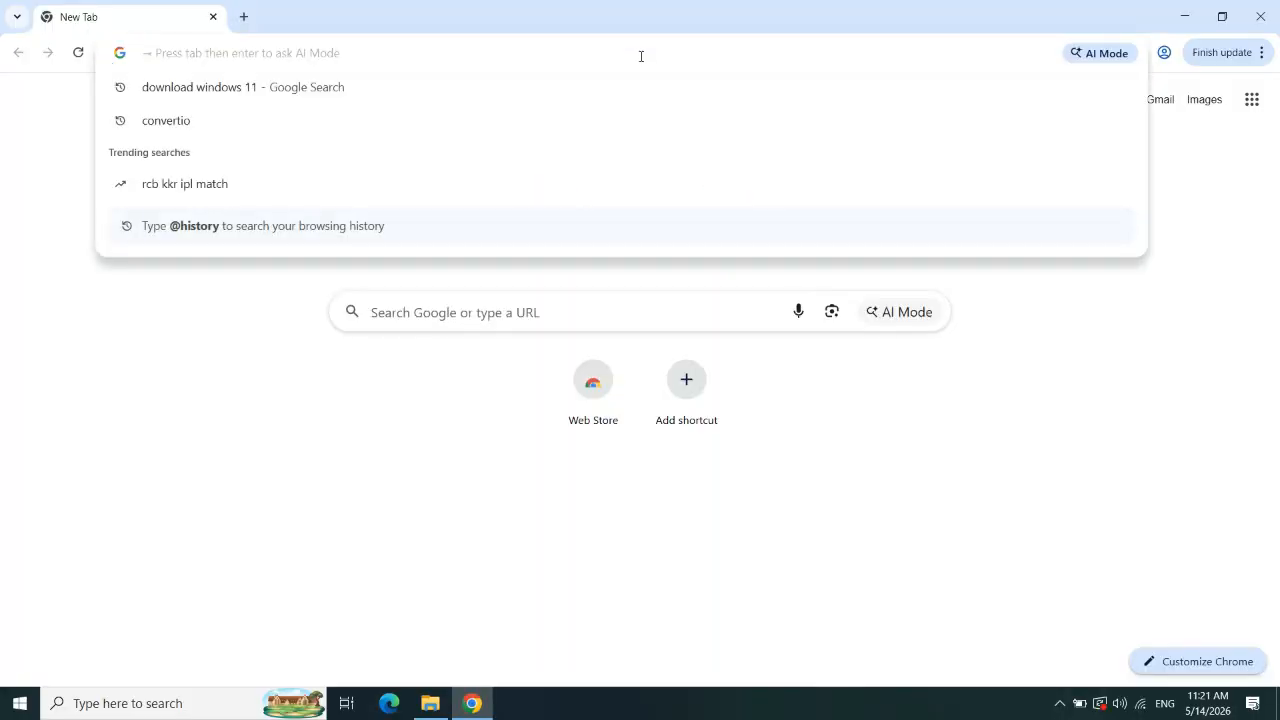
pyautogui.write('Wind')
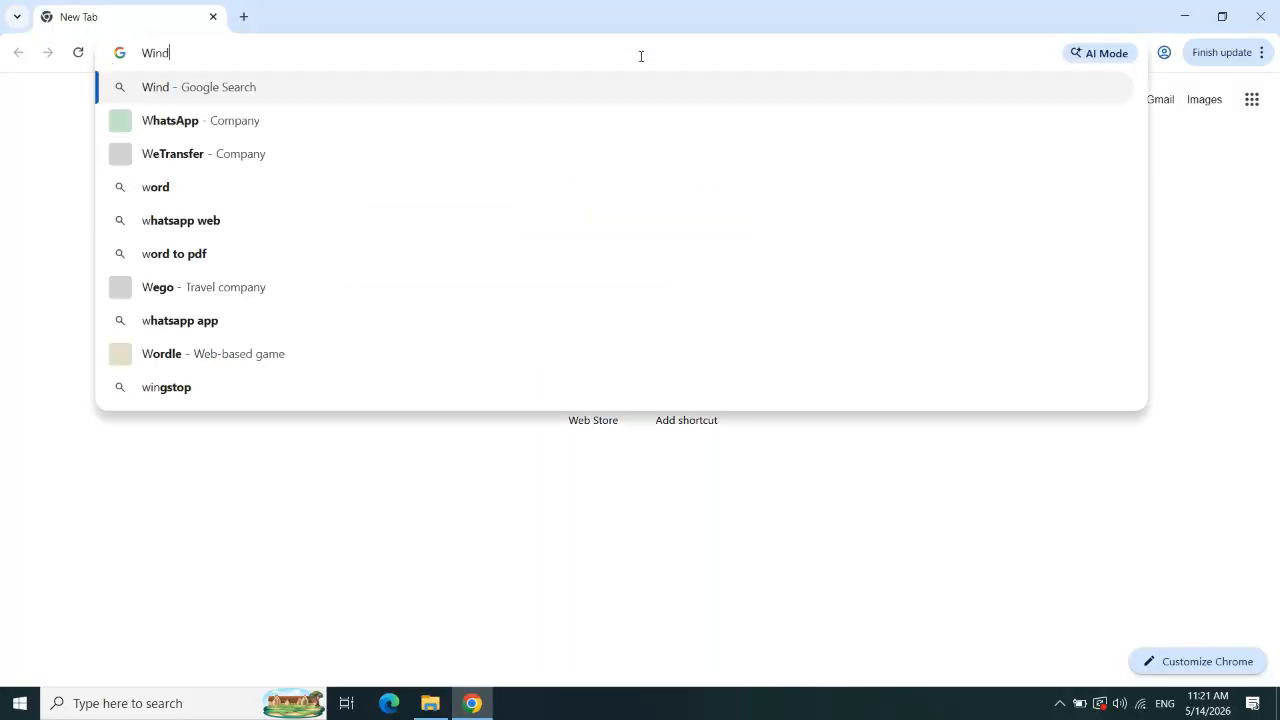
pyautogui.write('ows 11')
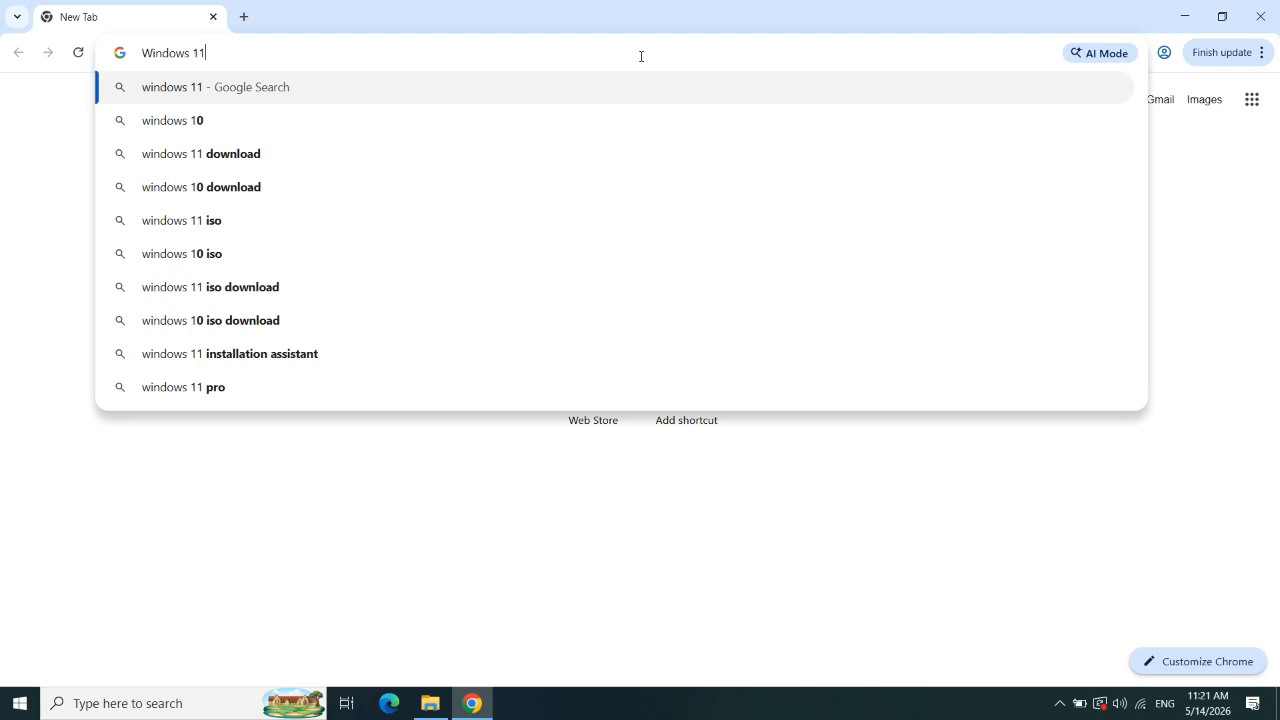
pyautogui.write(' download')
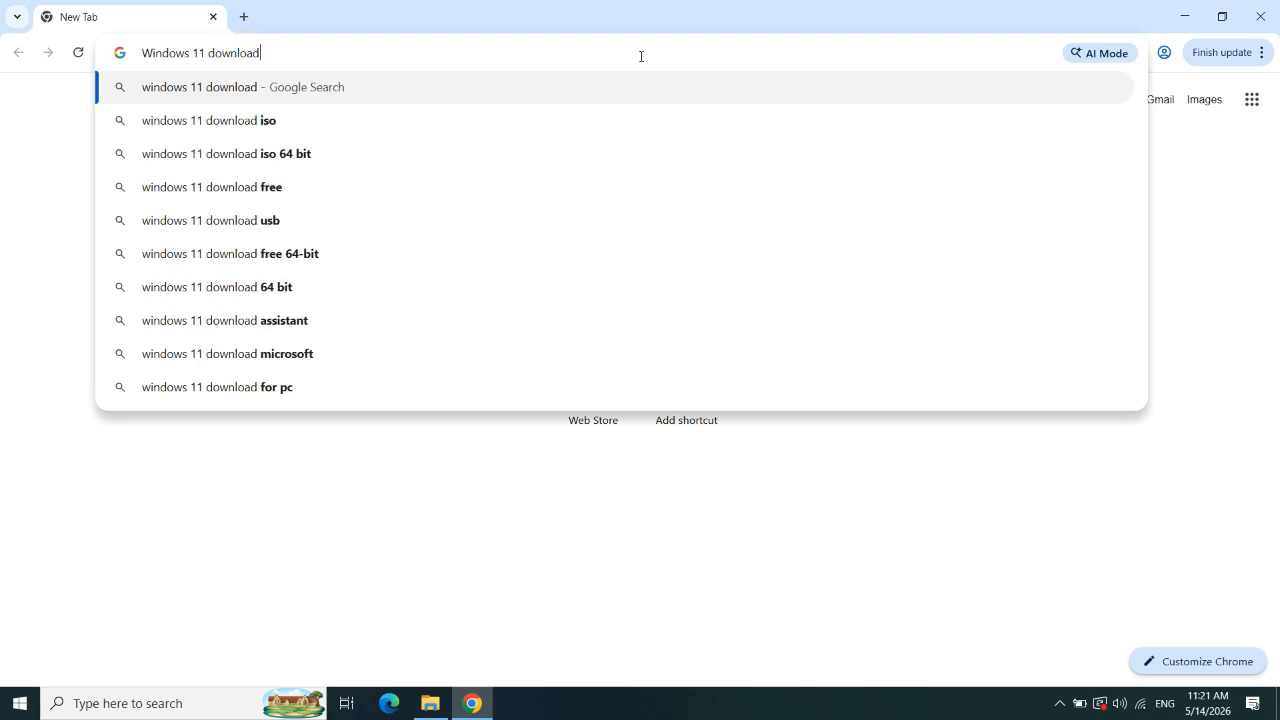
pyautogui.press('Return')
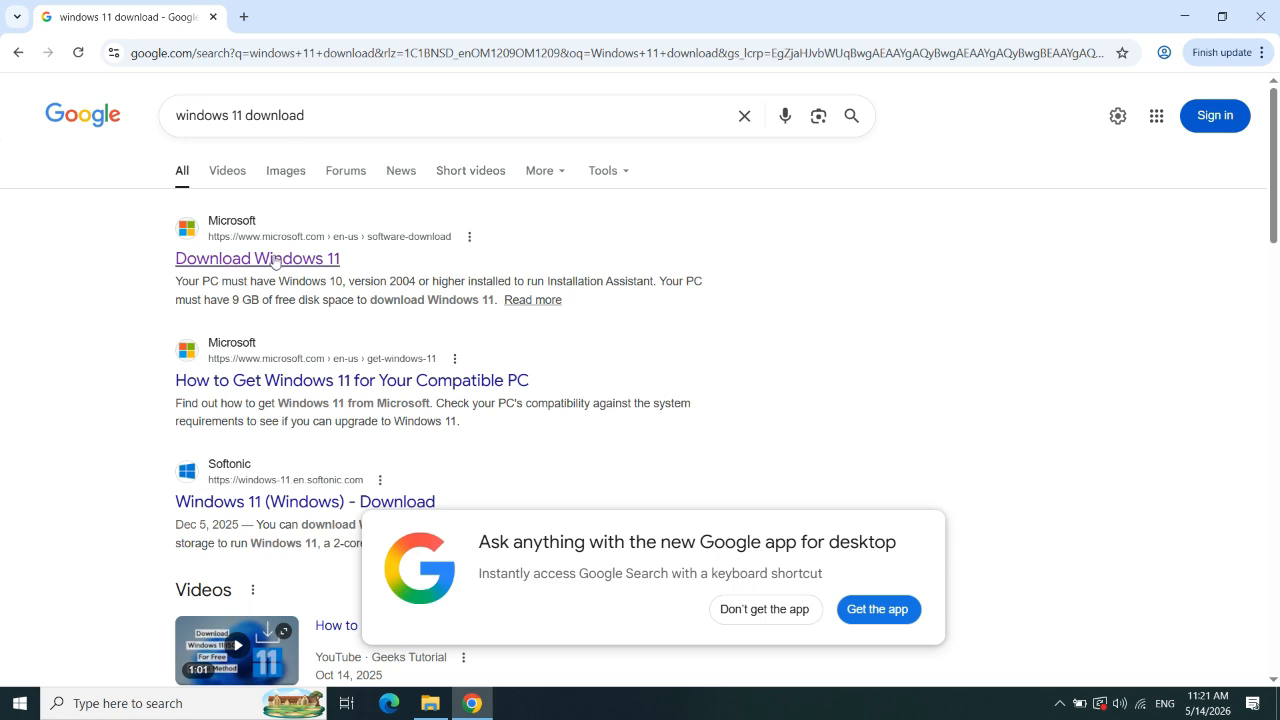
pyautogui.click(229, 266)
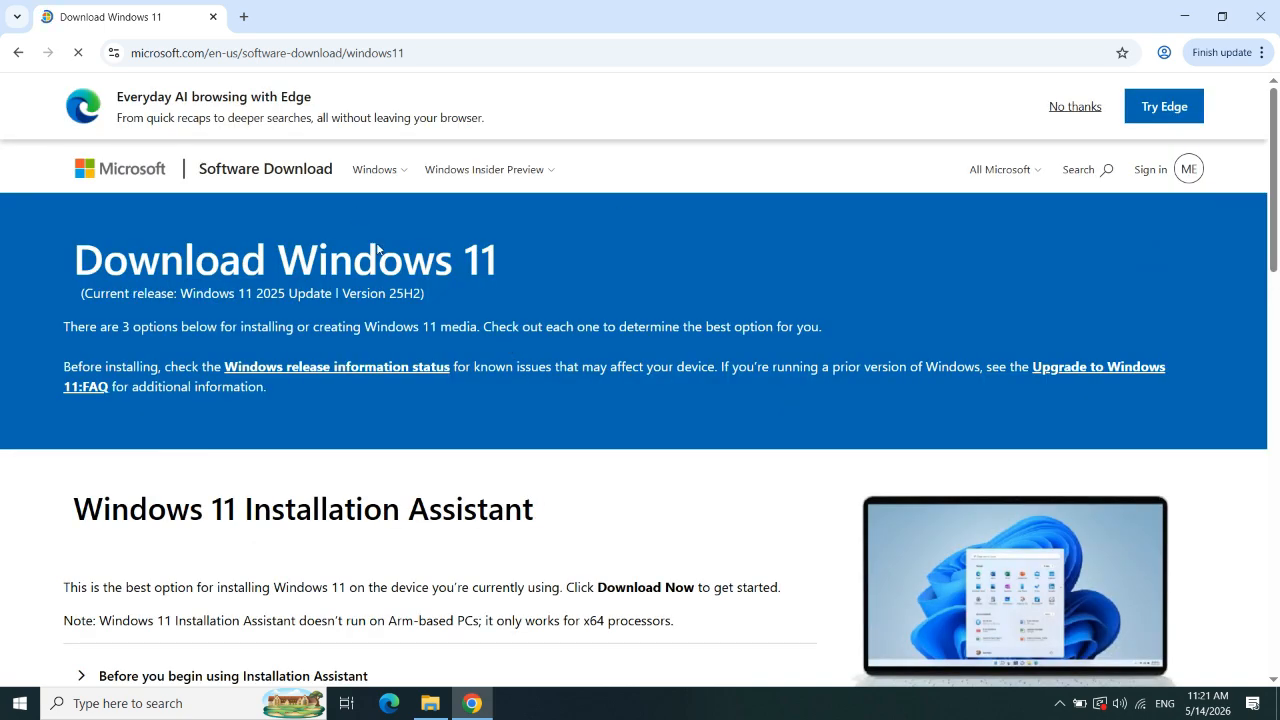
# Choose Windows 11 (multi-edition ISO for x64 devices) in the Disk Image (ISO) section and confirm the selection
pyautogui.moveTo(50, 272); pyautogui.dragTo(491, 265)
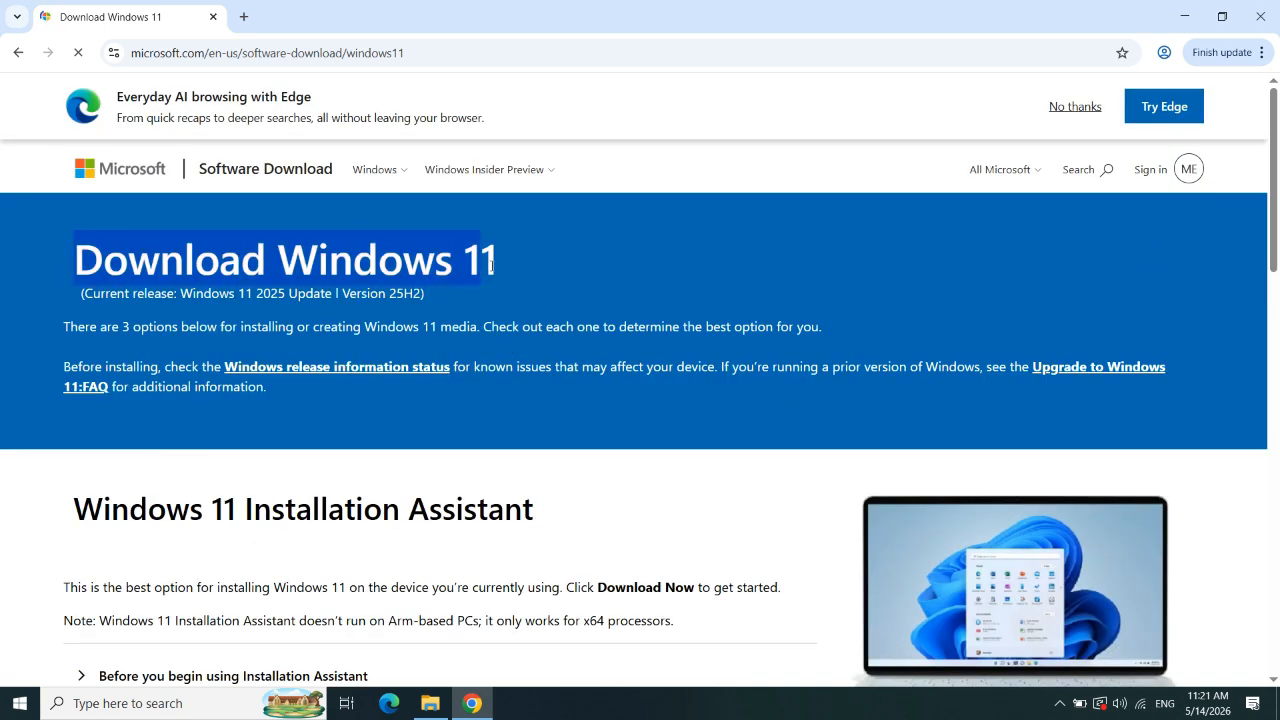
pyautogui.moveTo(80, 294); pyautogui.dragTo(422, 302)
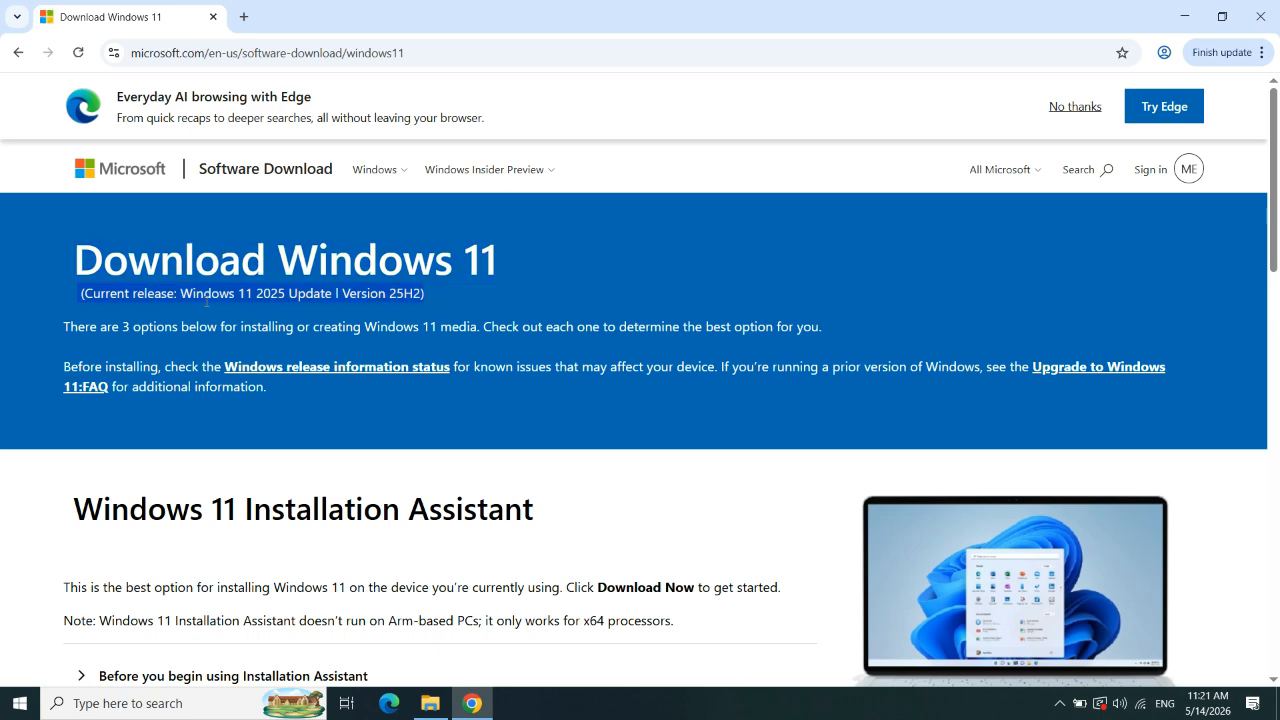
pyautogui.scroll(-6, 559, 472)
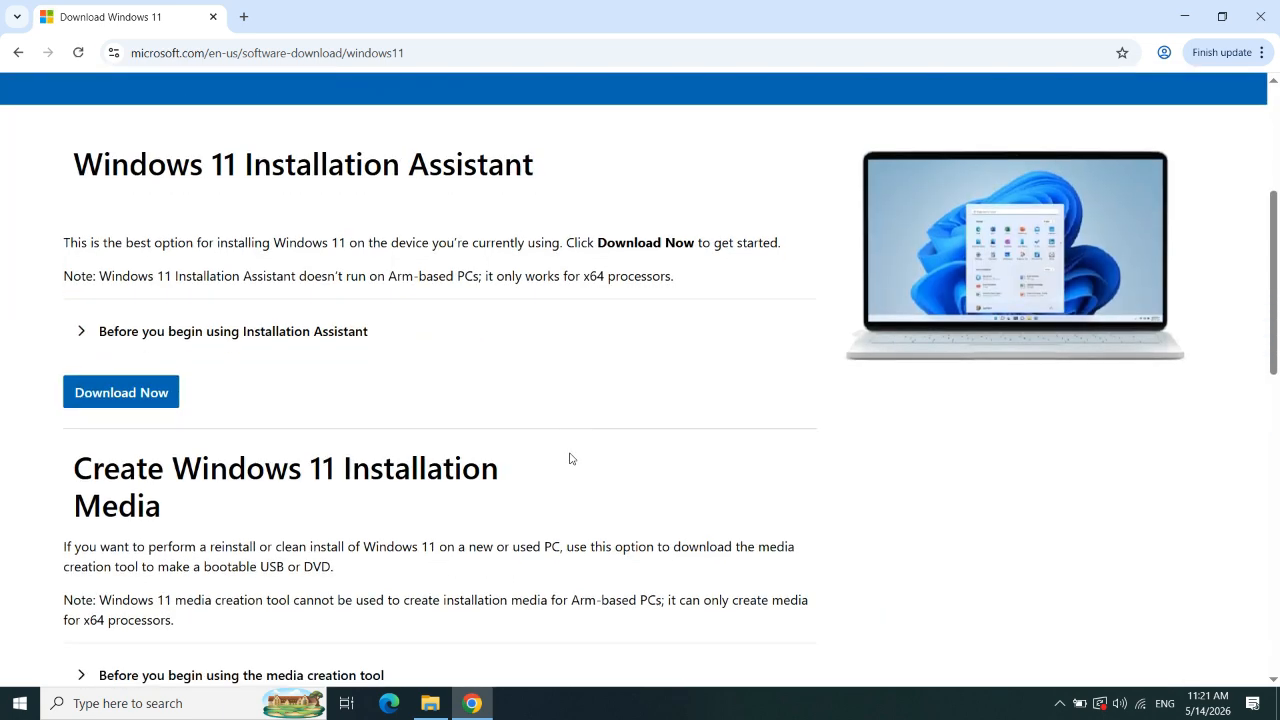
pyautogui.scroll(-6, 572, 460)
pyautogui.scroll(4, 572, 460)
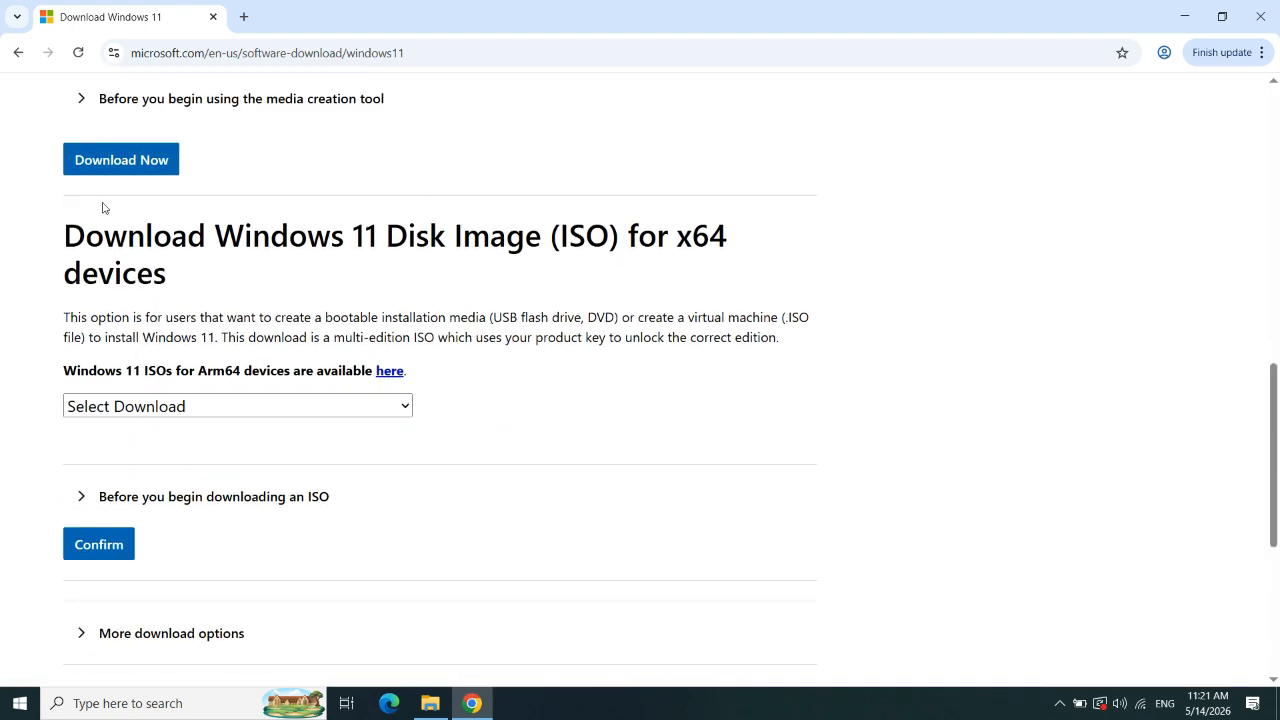
pyautogui.moveTo(74, 235); pyautogui.dragTo(214, 283)
pyautogui.moveTo(353, 235); pyautogui.dragTo(620, 238)
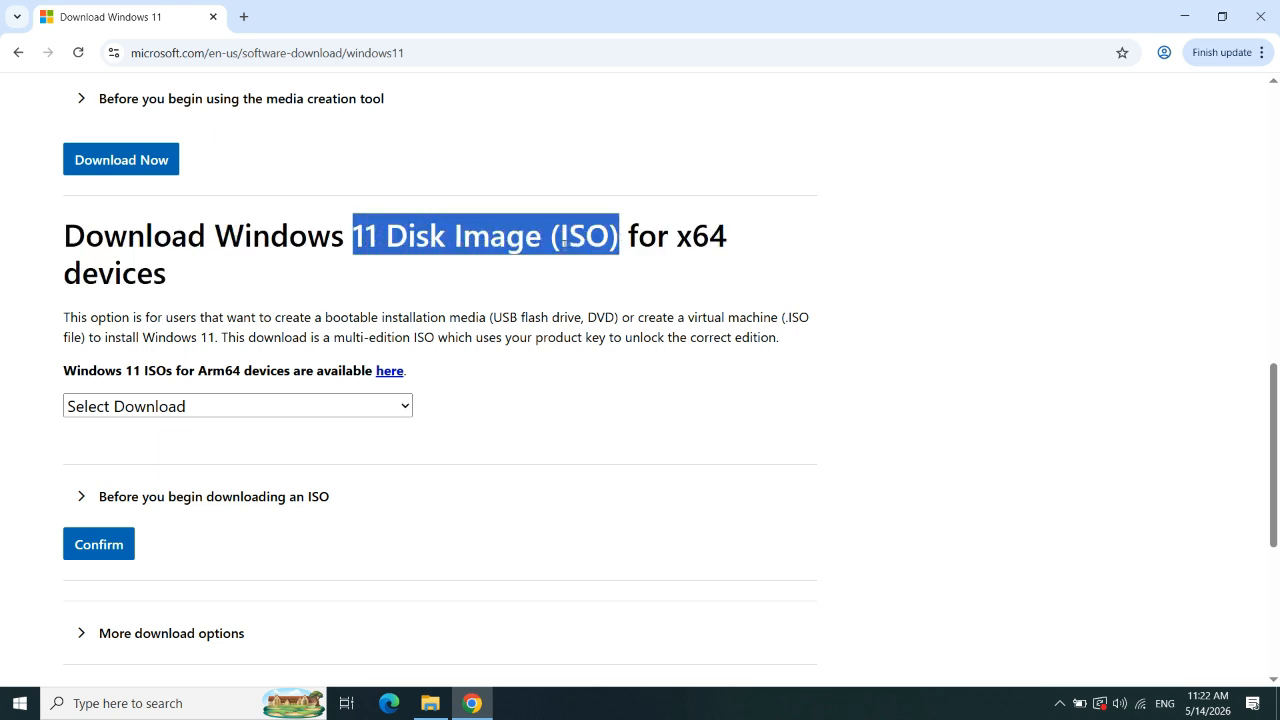
pyautogui.click(264, 410)
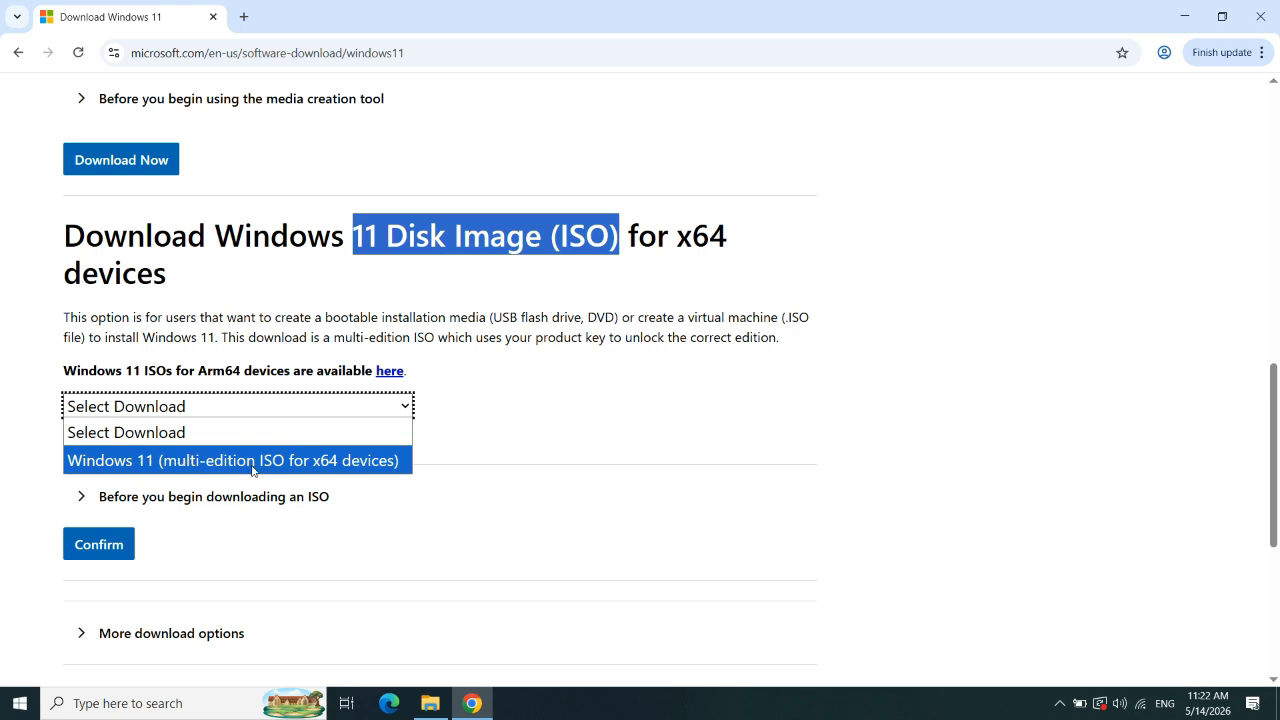
pyautogui.click(289, 460)
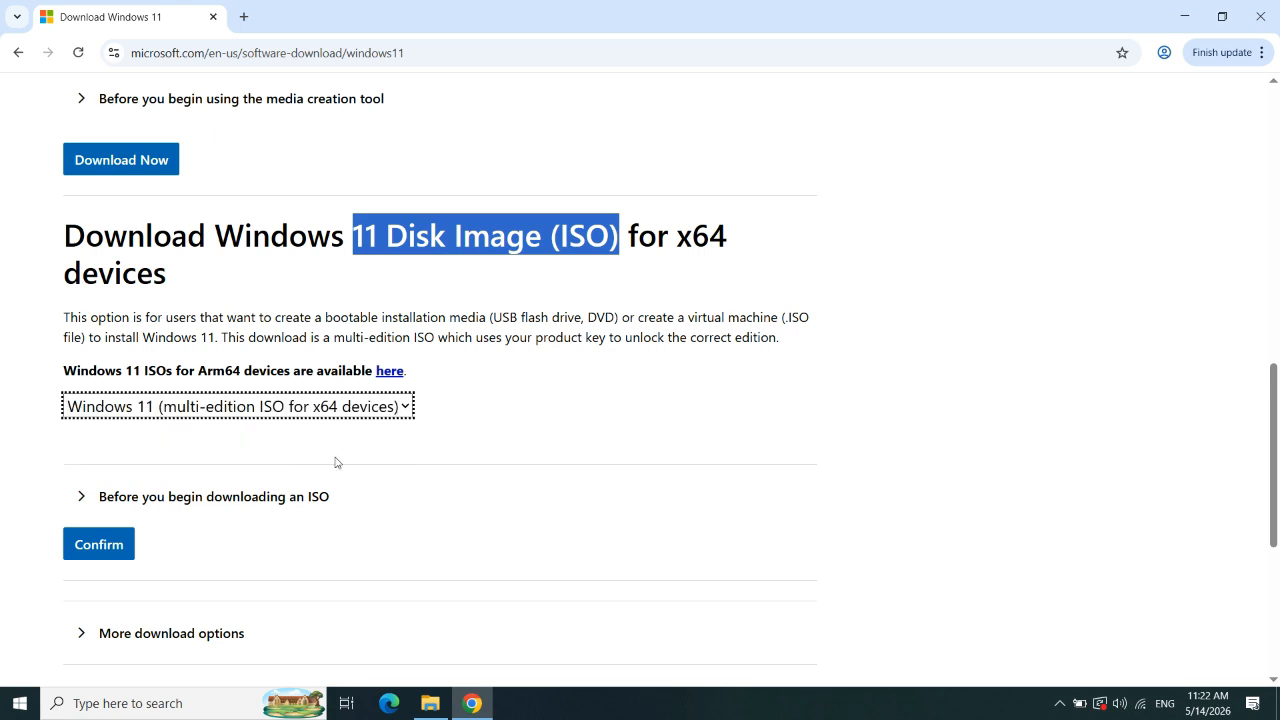
pyautogui.click(106, 547)
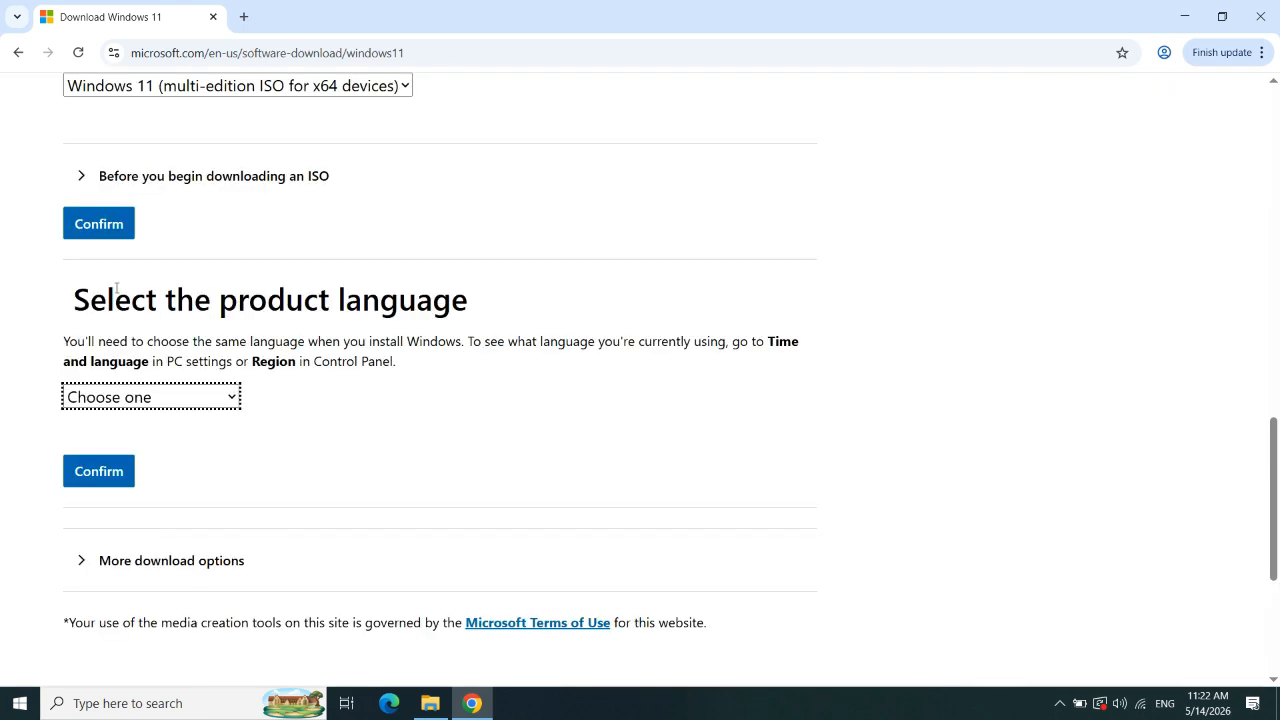
# Set the product language to English (United States) and confirm it
pyautogui.moveTo(72, 300); pyautogui.dragTo(479, 301)
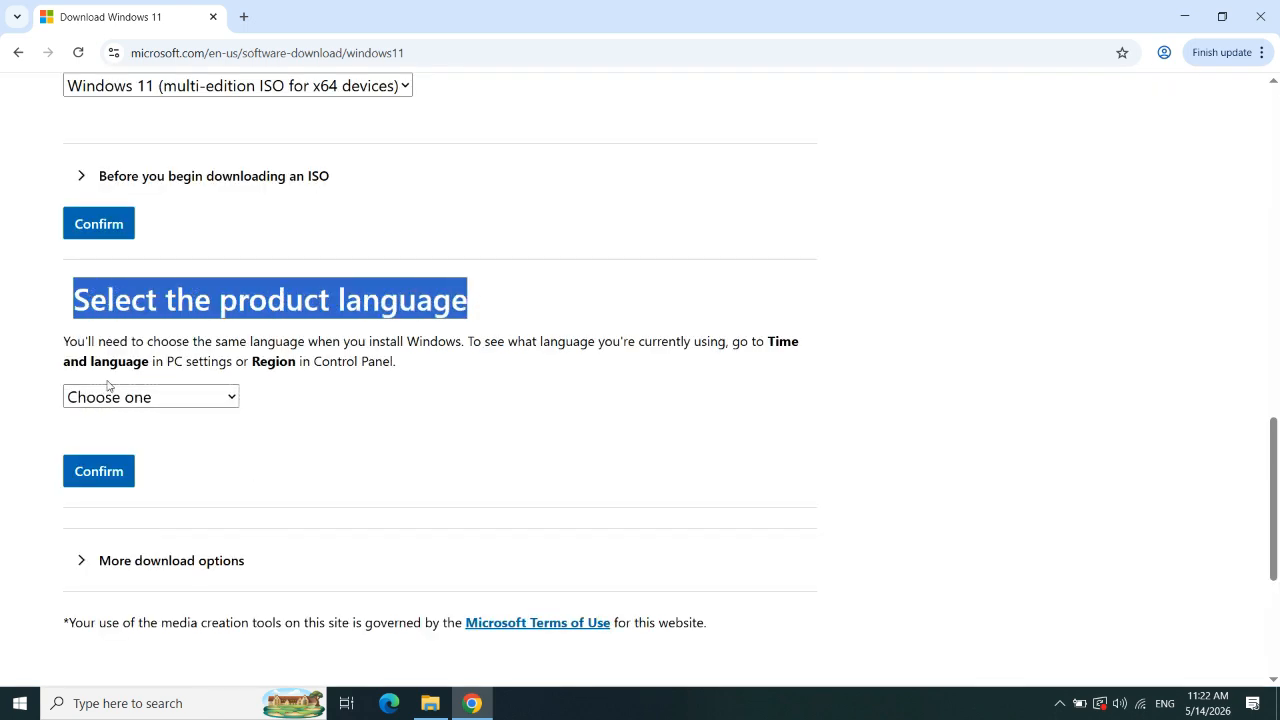
pyautogui.click(232, 400)
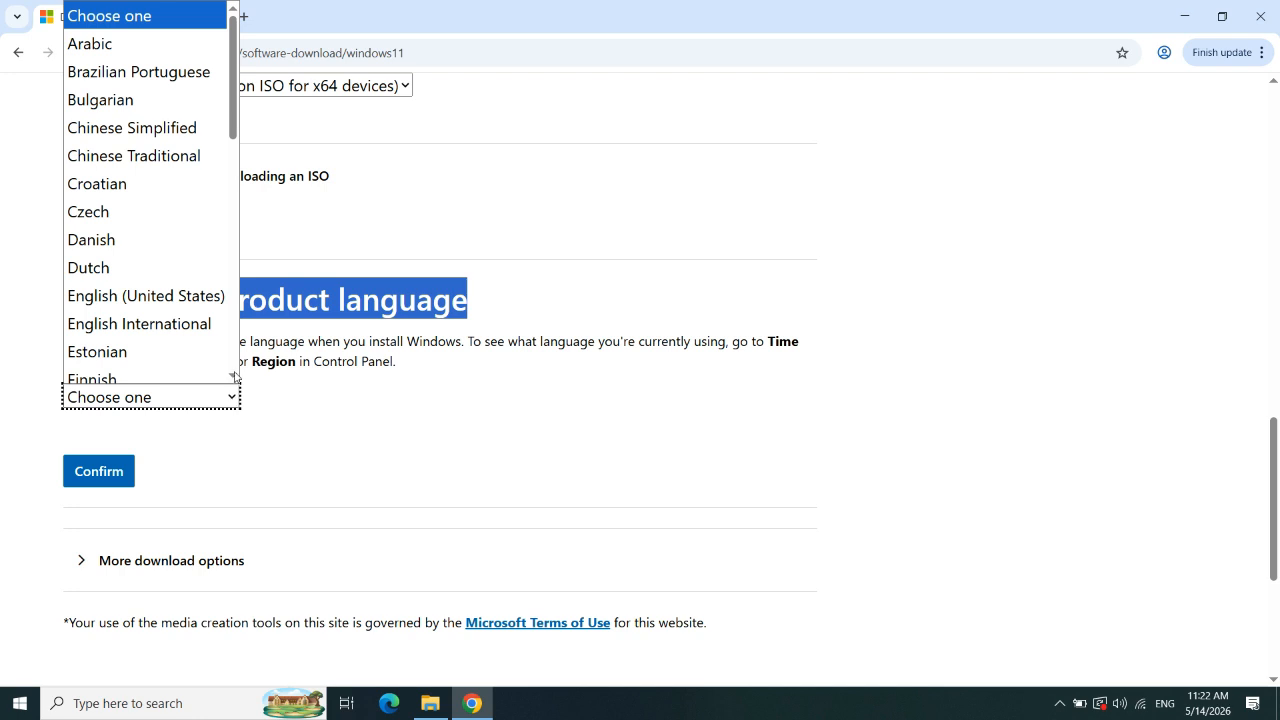
pyautogui.click(118, 296)
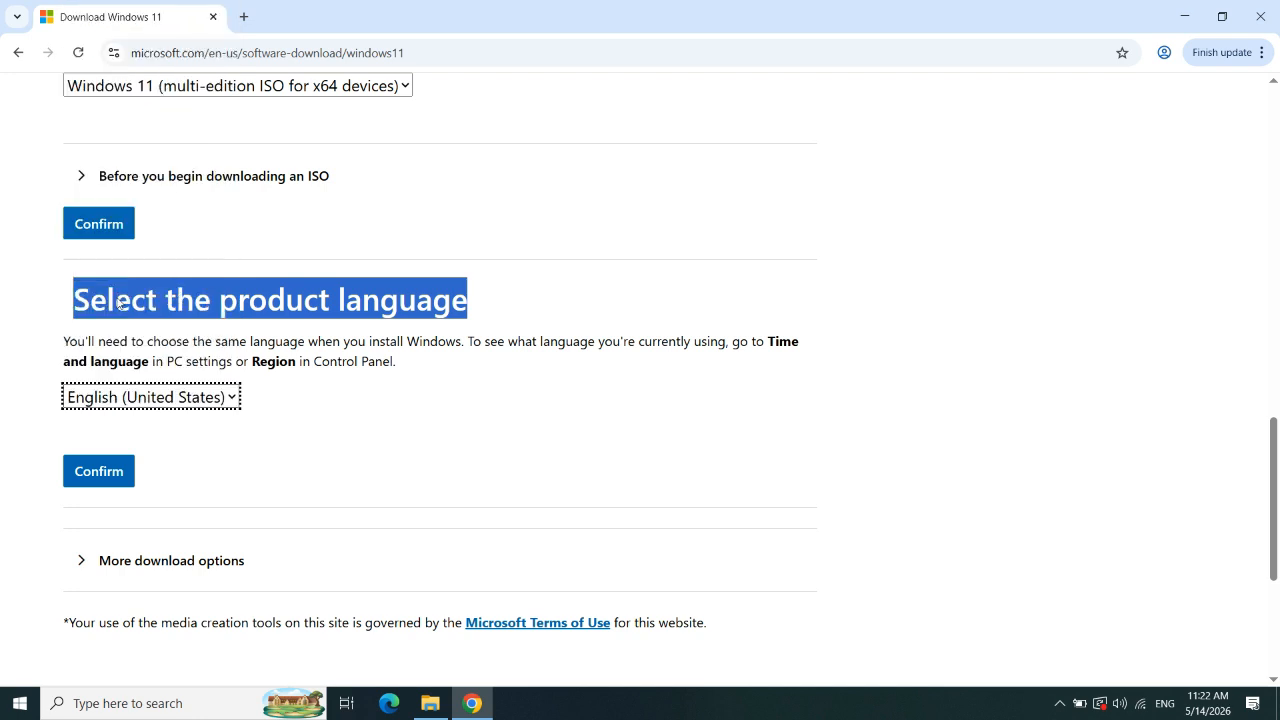
pyautogui.click(116, 480)
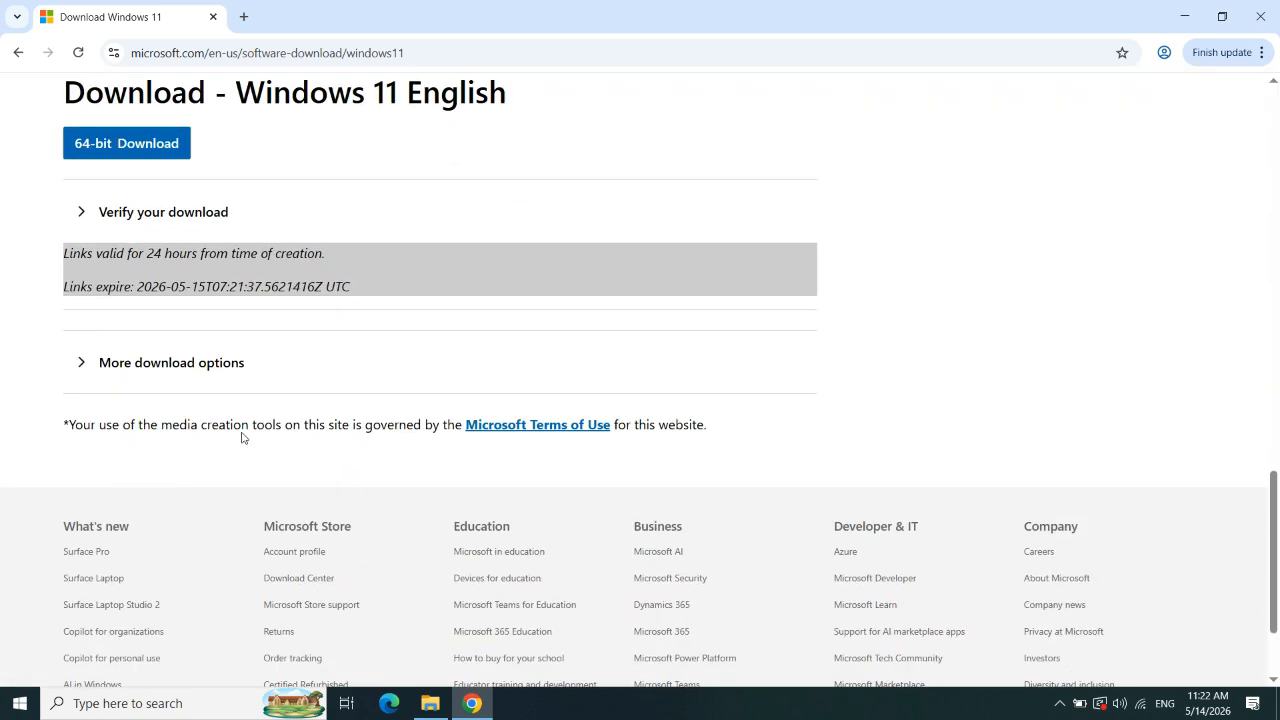
# Start the 64-bit download of the Windows 11 English ISO
pyautogui.scroll(1, 283, 331)
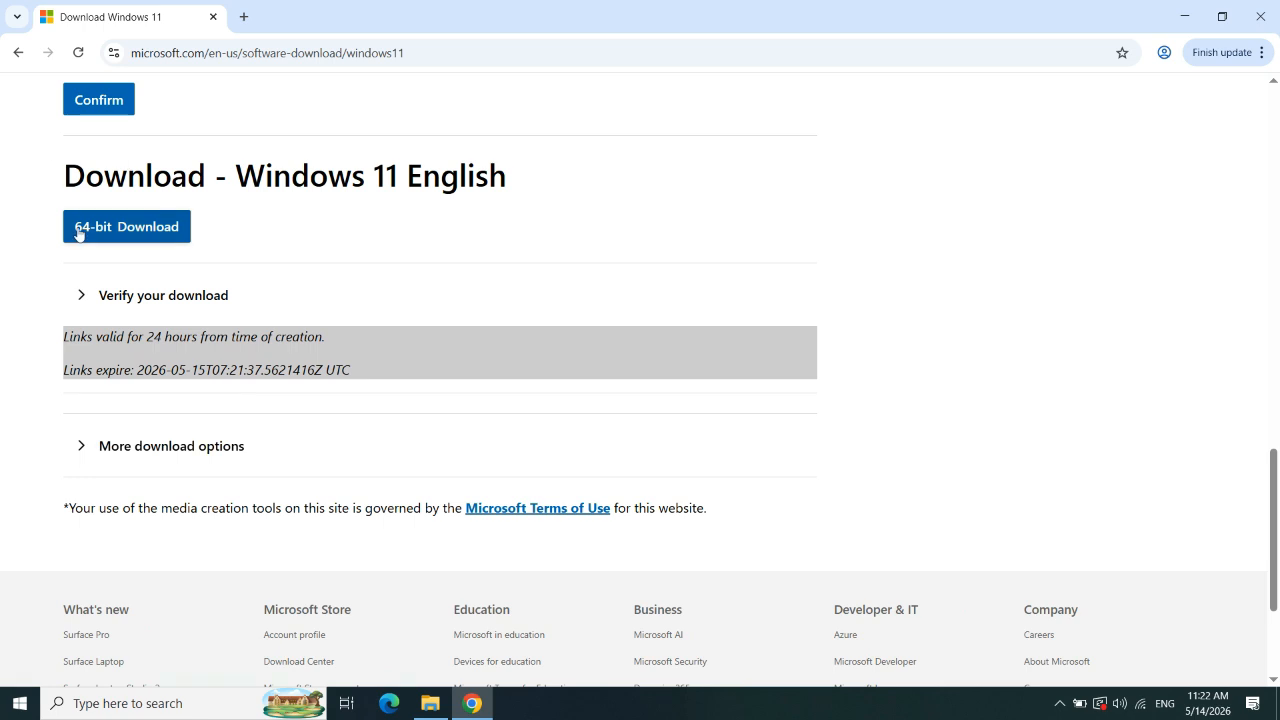
pyautogui.scroll(1, 78, 233)
pyautogui.moveTo(60, 257); pyautogui.dragTo(563, 269)
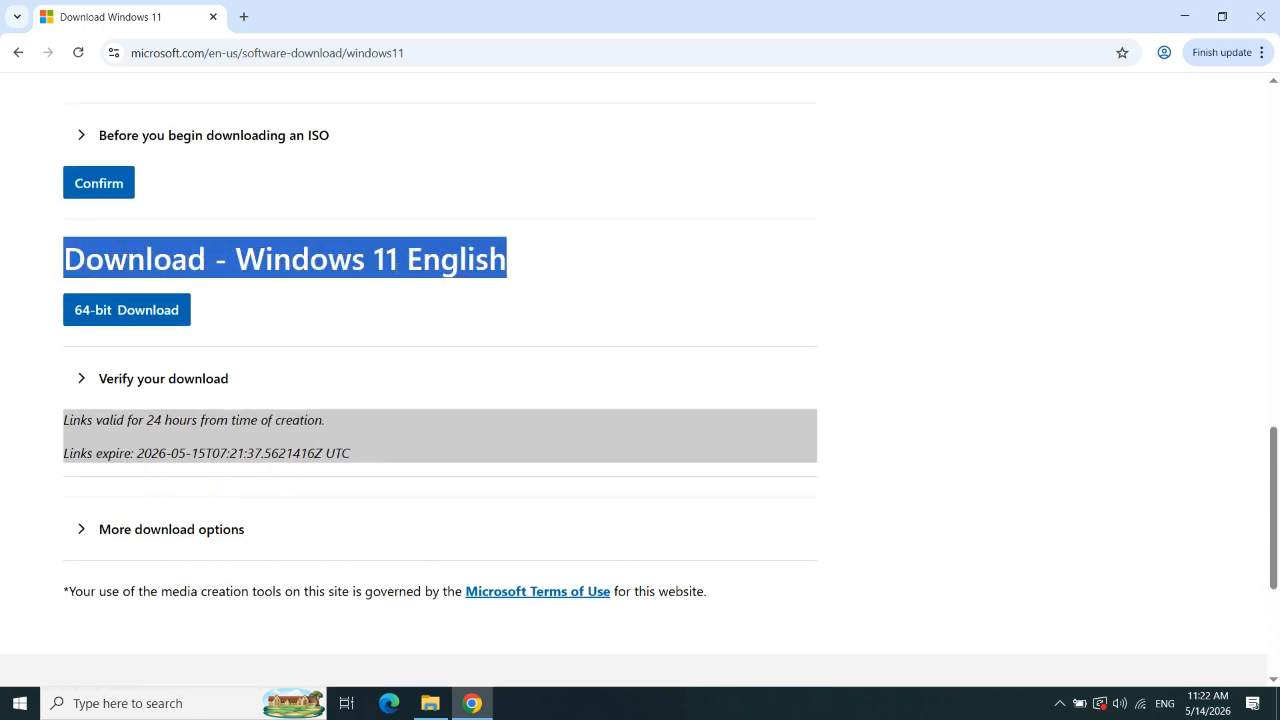
pyautogui.click(35, 317)
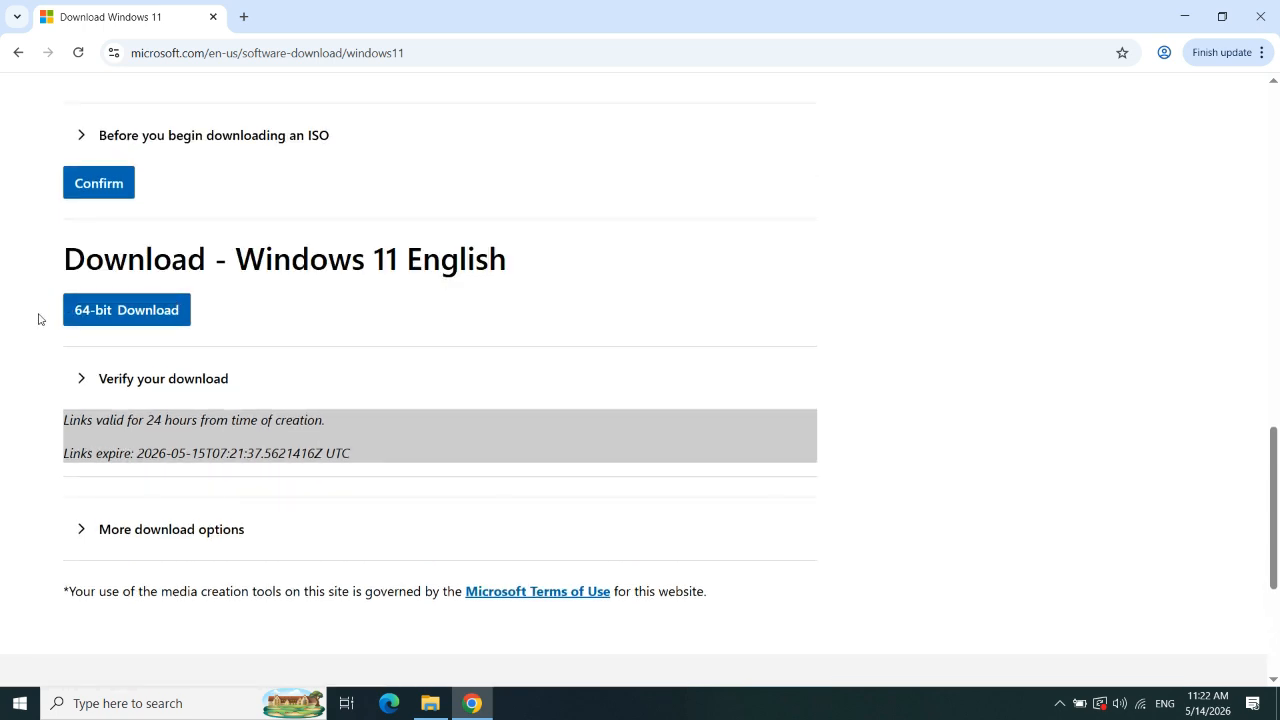
pyautogui.click(126, 317)
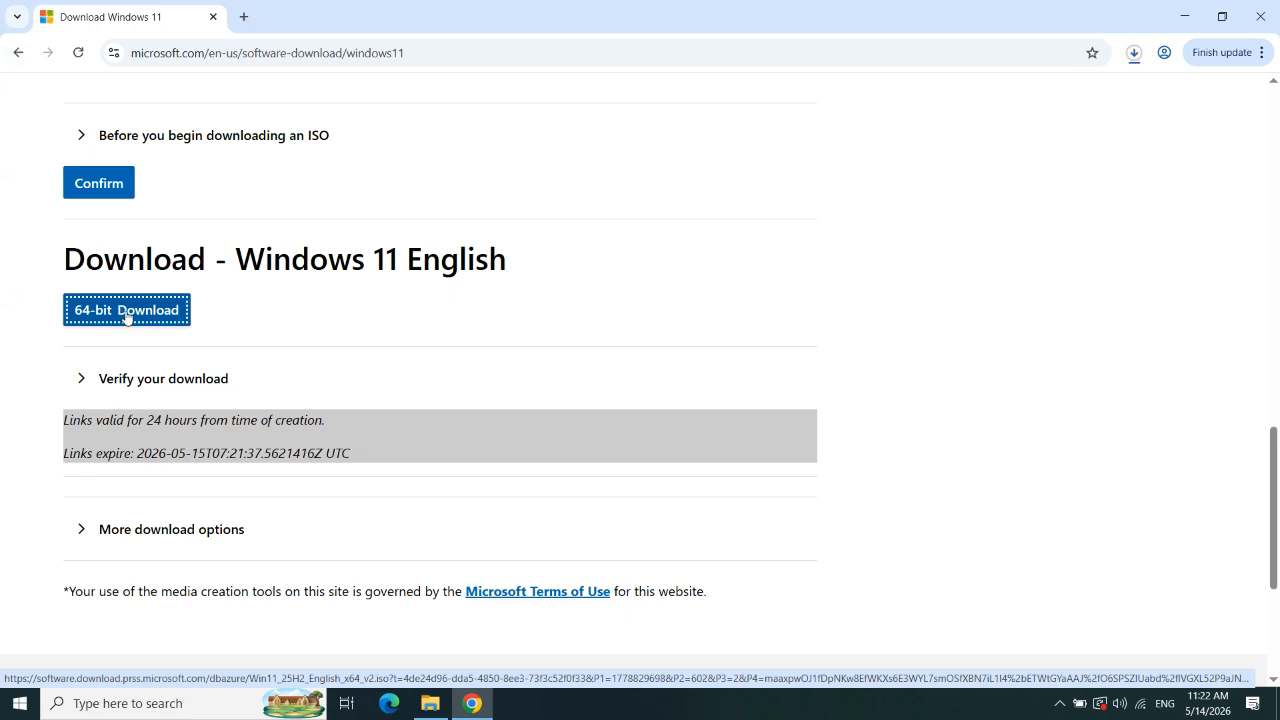
# Check the progress of the Windows 11 ISO download in the browser's recent download history
pyautogui.click(1134, 60)
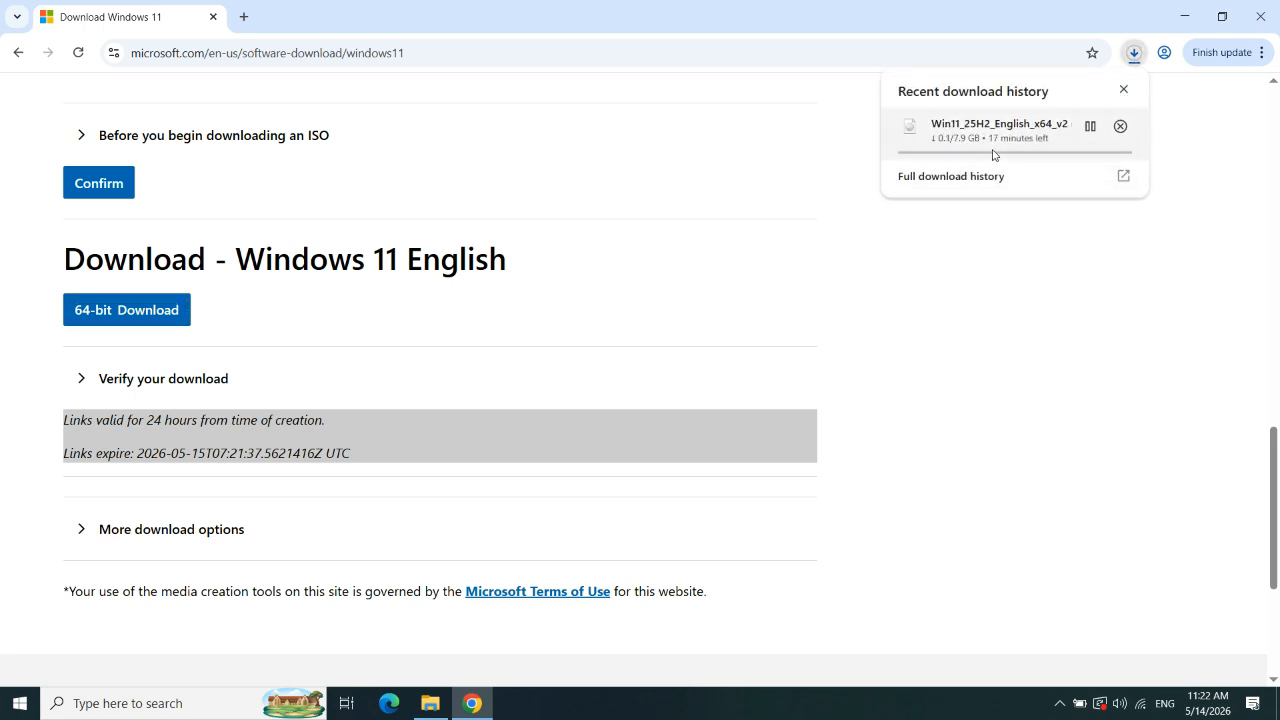
pyautogui.click(1015, 258)
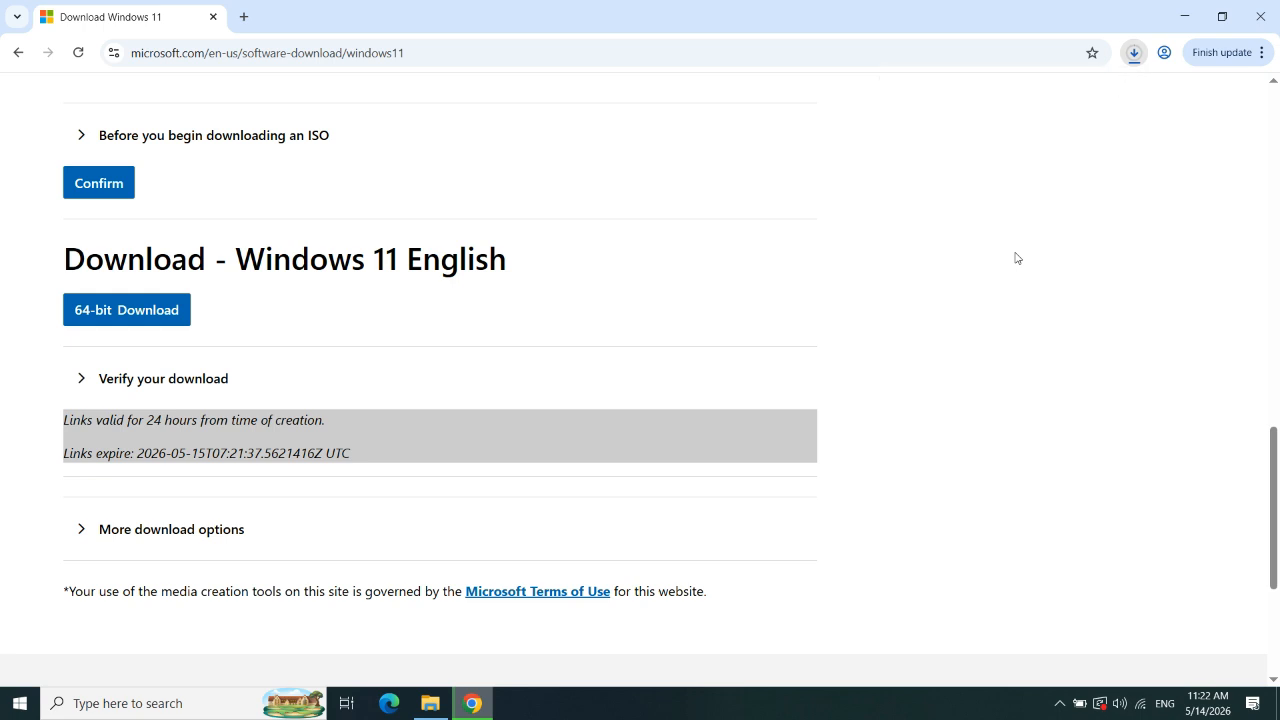
pyautogui.click(1134, 55)
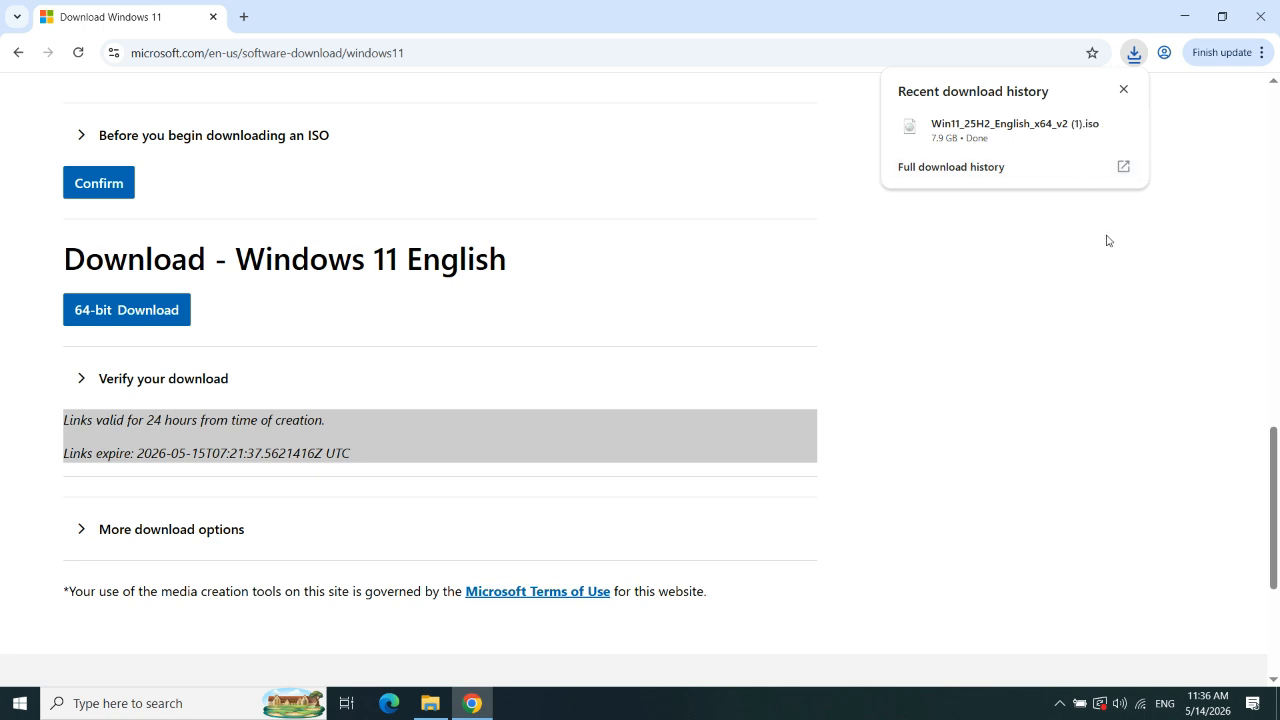
pyautogui.click(1123, 89)
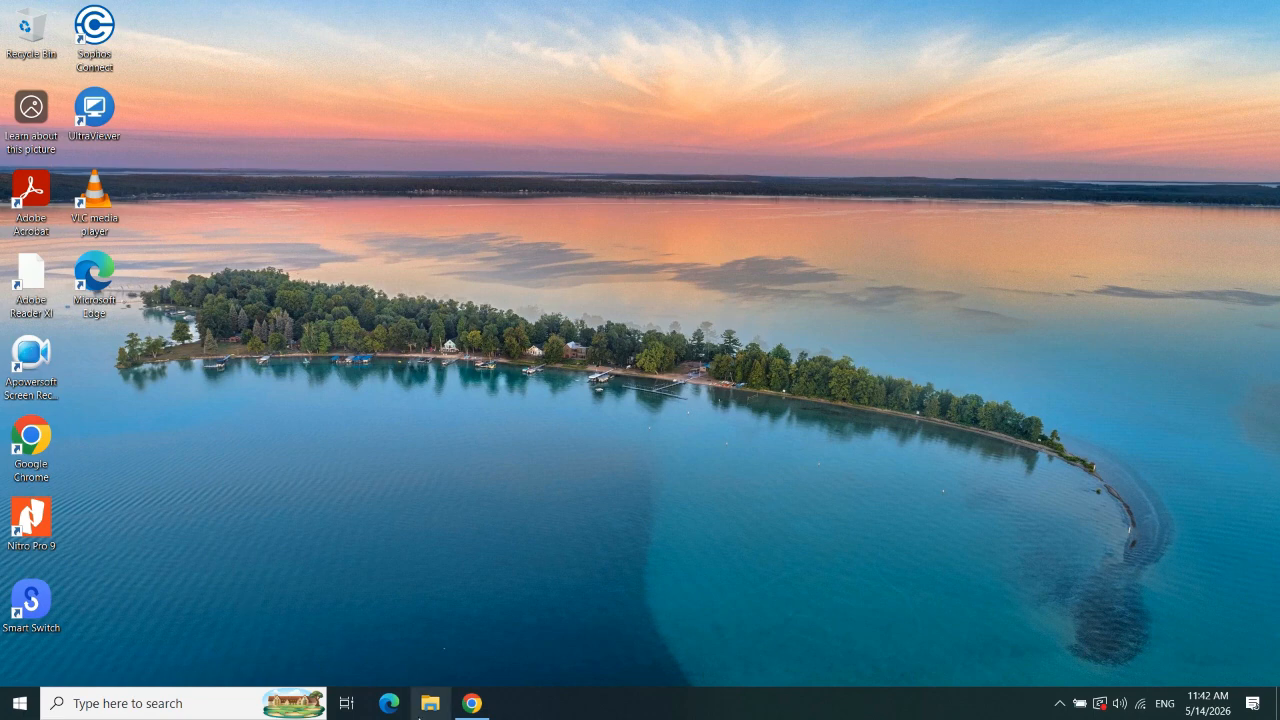
# Switch to File Explorer and open the Downloads folder to locate the downloaded Windows 11 ISO
pyautogui.click(430, 704)
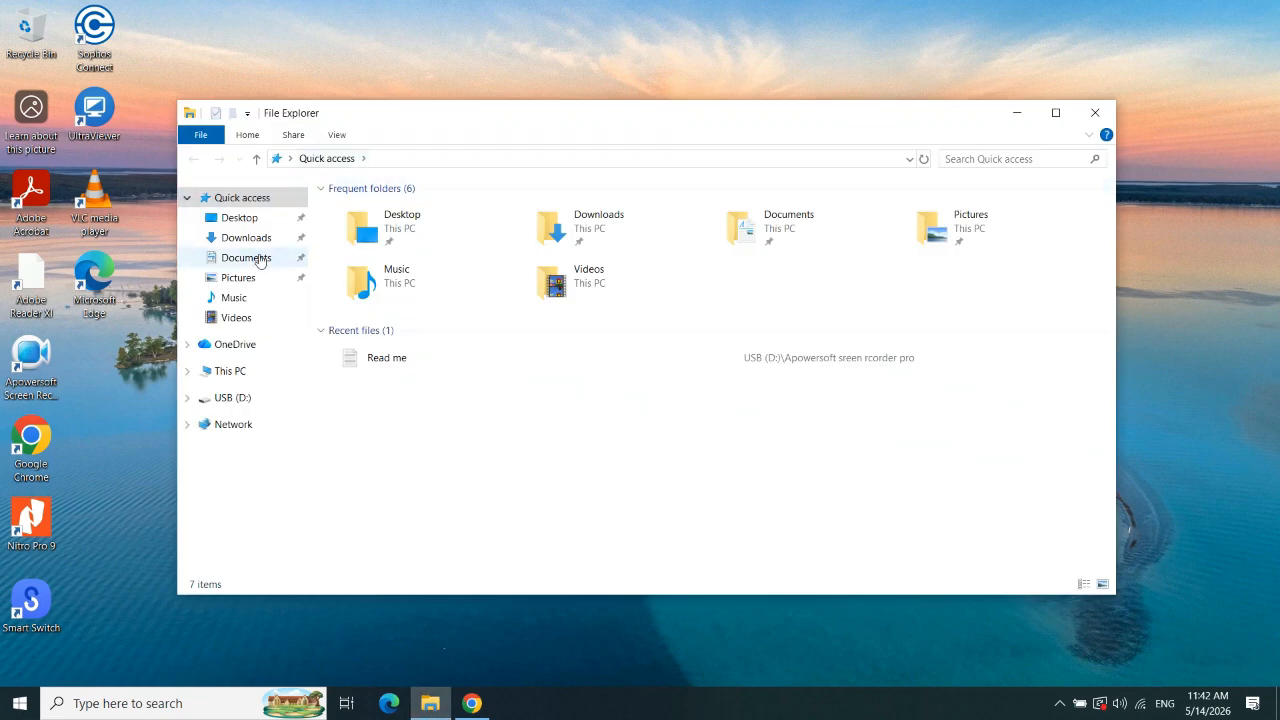
pyautogui.click(253, 243)
pyautogui.click(423, 232)
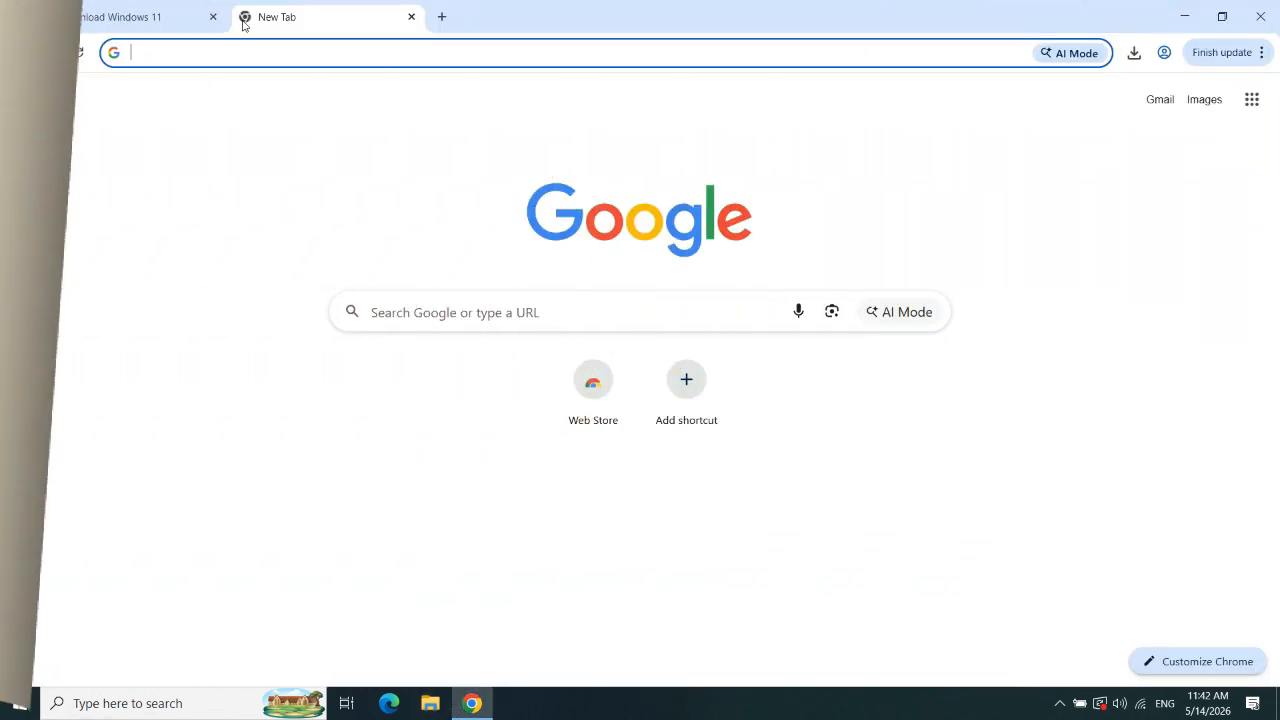
# Search the web for "rufus download" in a new Chrome tab and open the official rufus.ie site
pyautogui.write('ru')
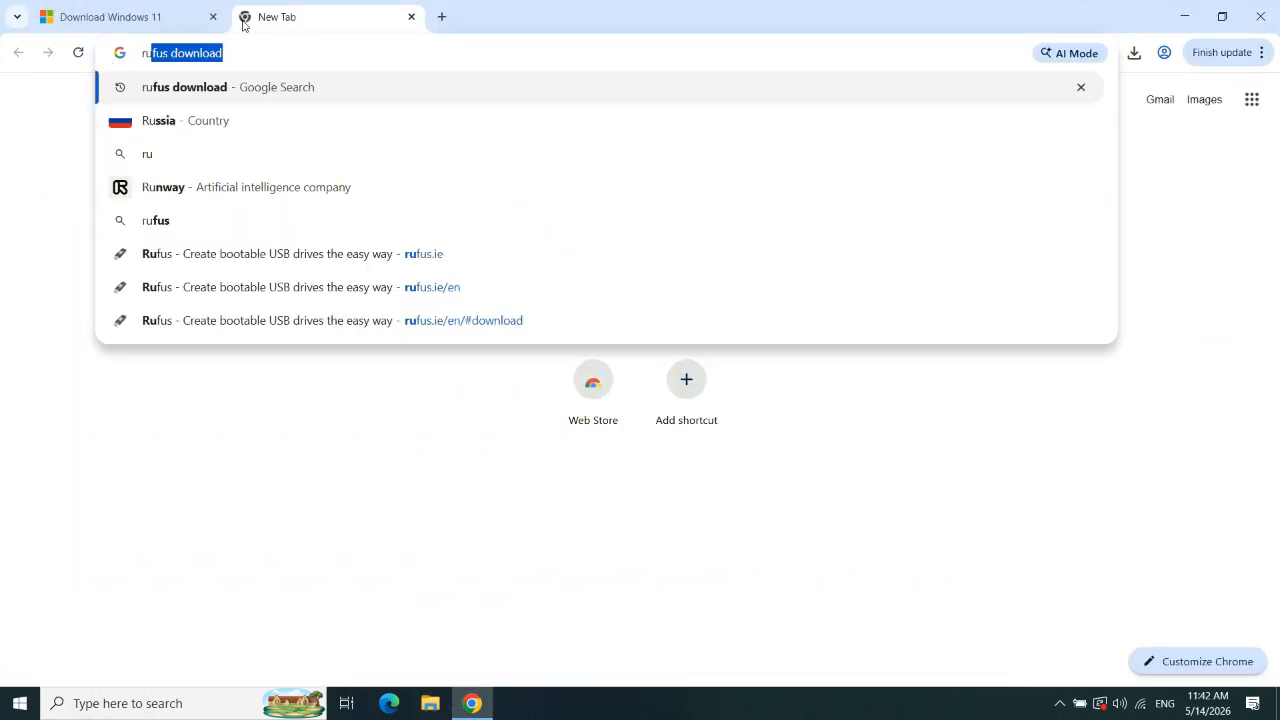
pyautogui.write('fus download')
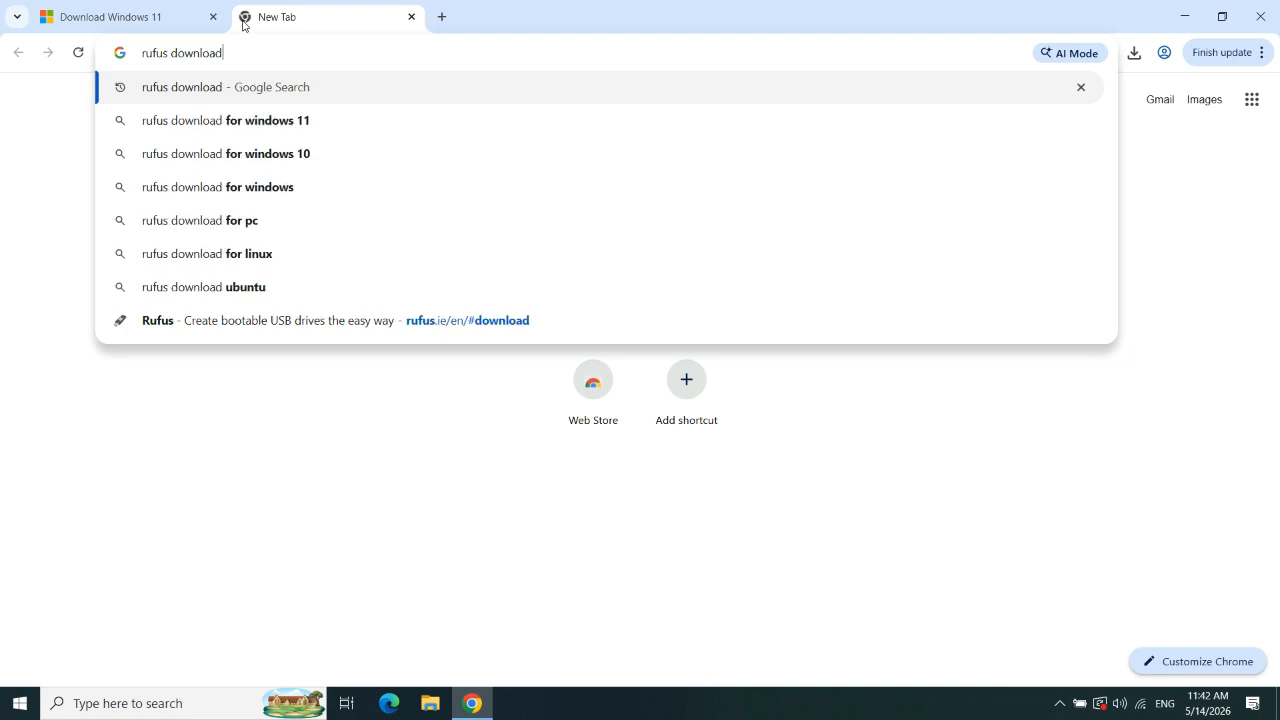
pyautogui.press('Return')
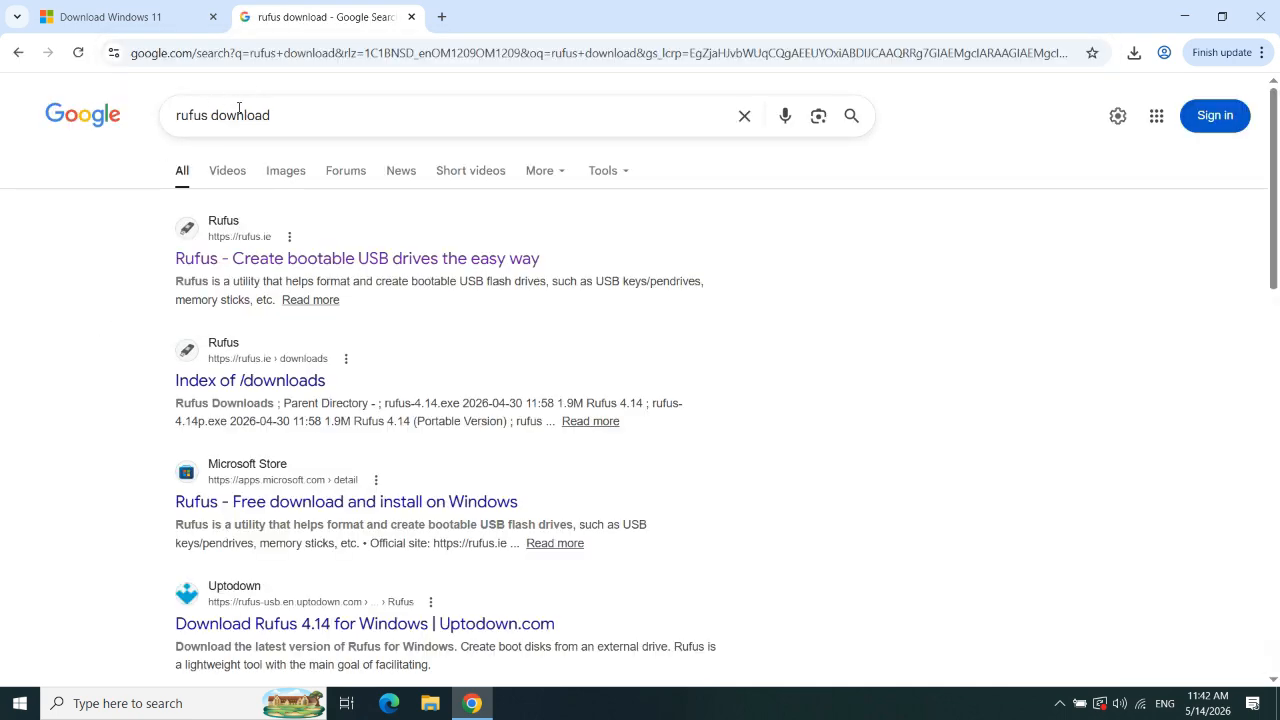
pyautogui.click(212, 264)
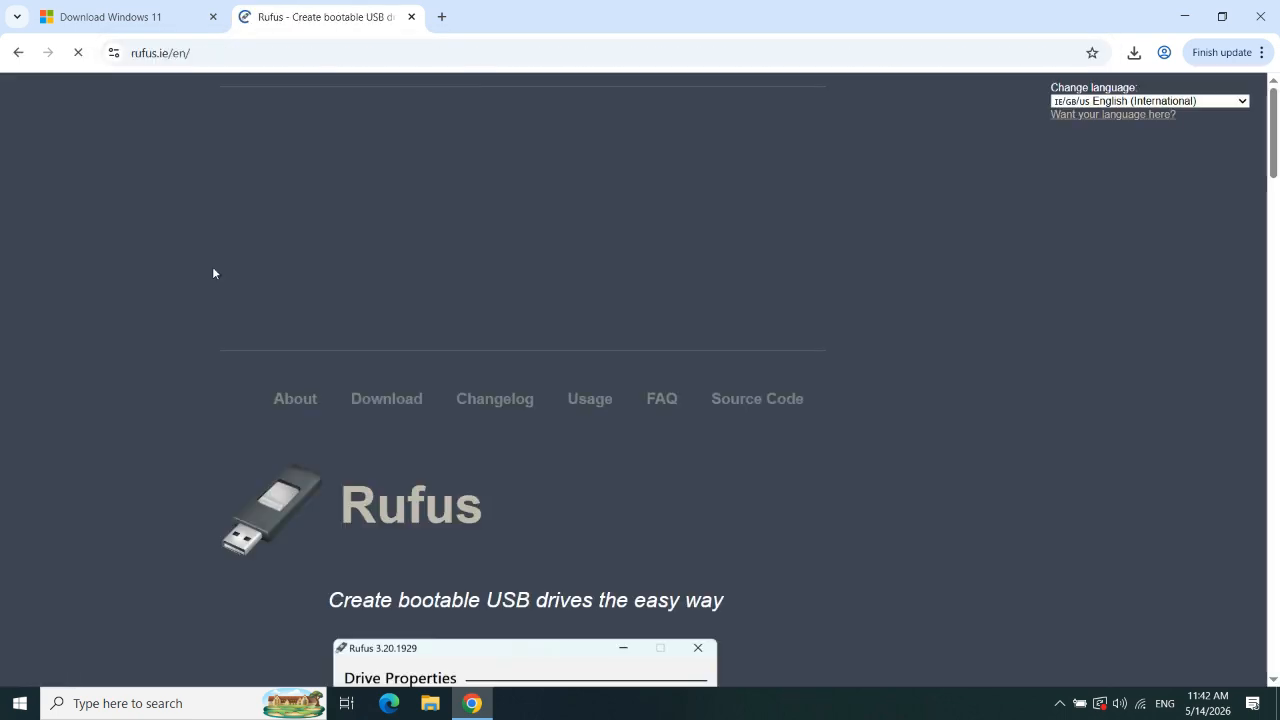
pyautogui.scroll(-1, 946, 304)
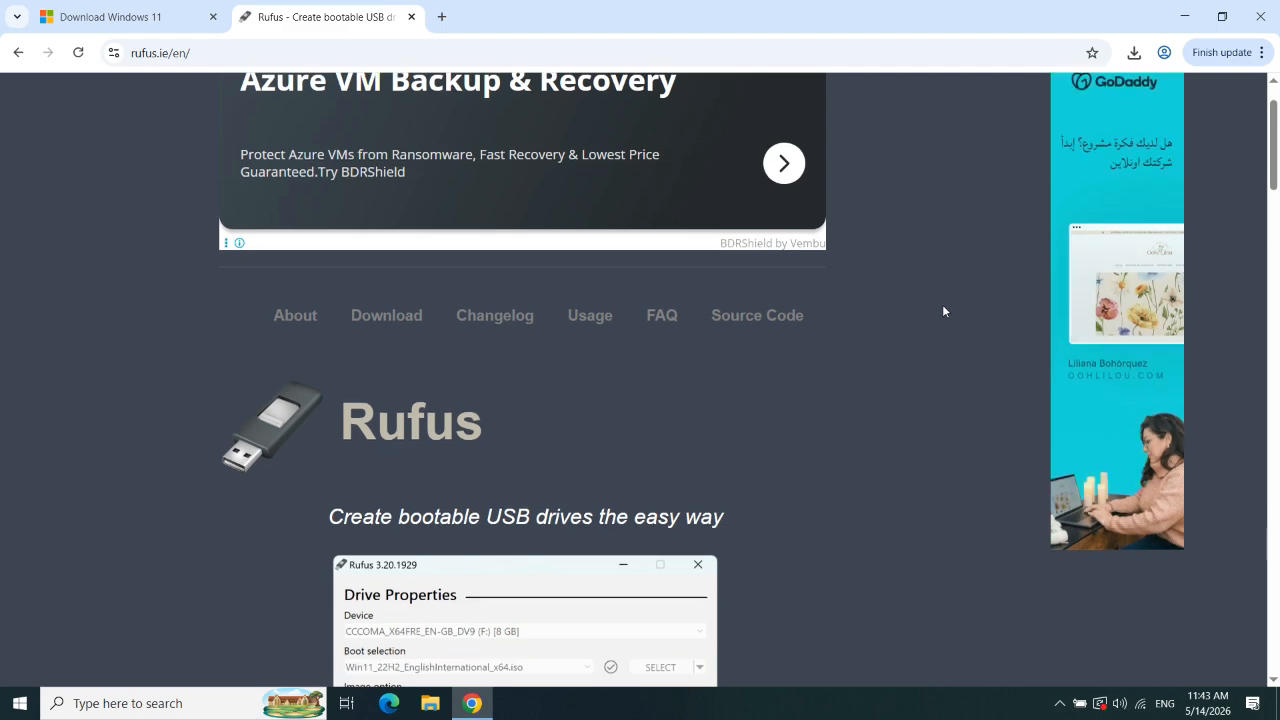
pyautogui.scroll(-1, 943, 308)
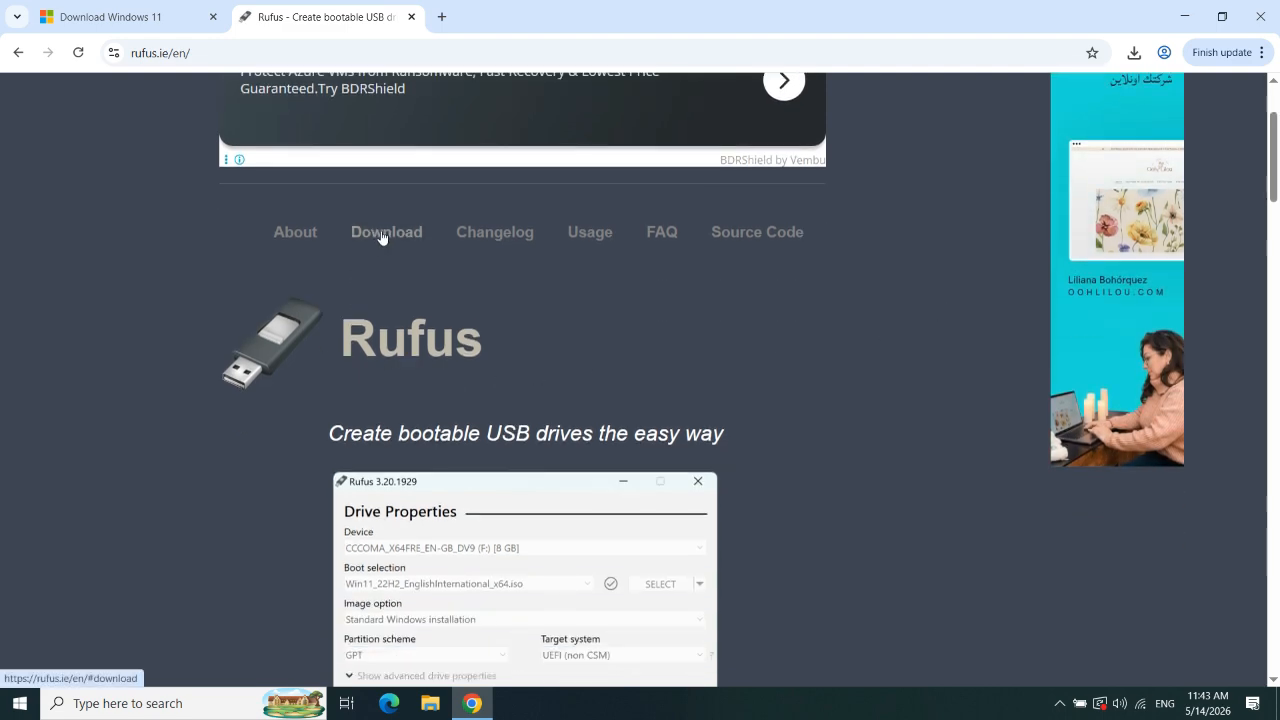
# Download rufus-4.14.exe, the standard Windows x64 release, from the Rufus site and close the browser
pyautogui.click(387, 233)
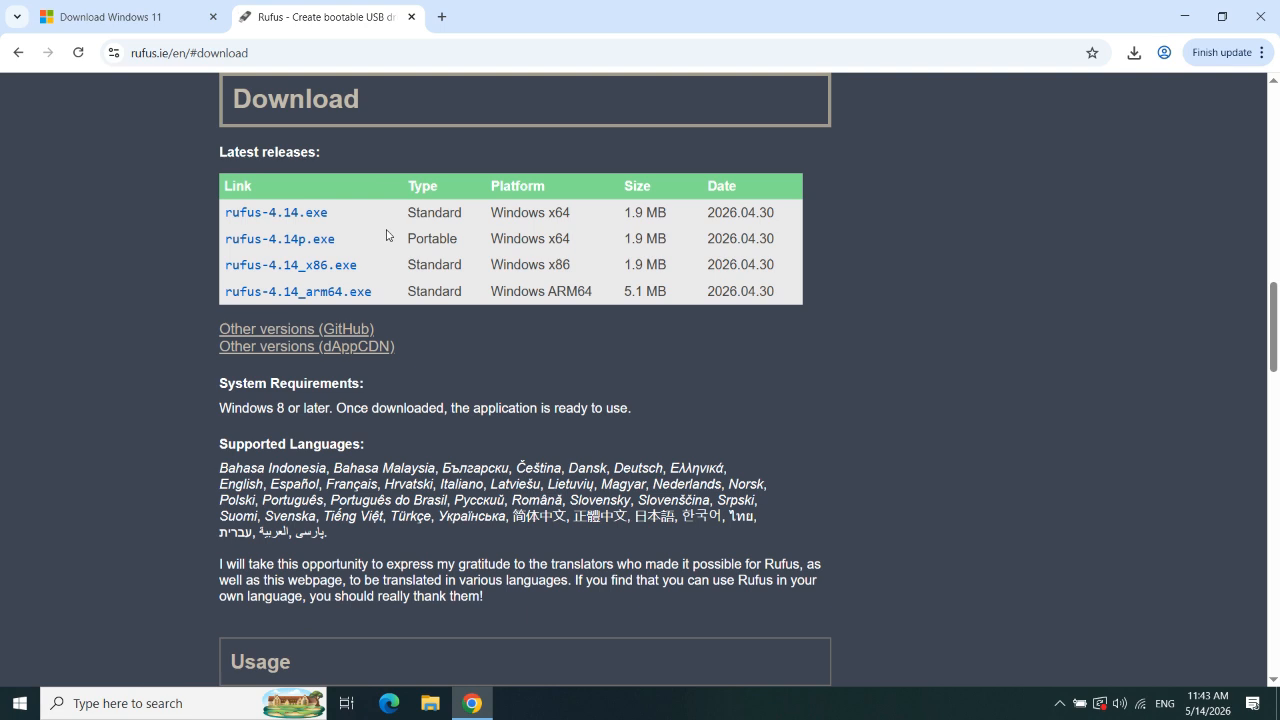
pyautogui.click(296, 216)
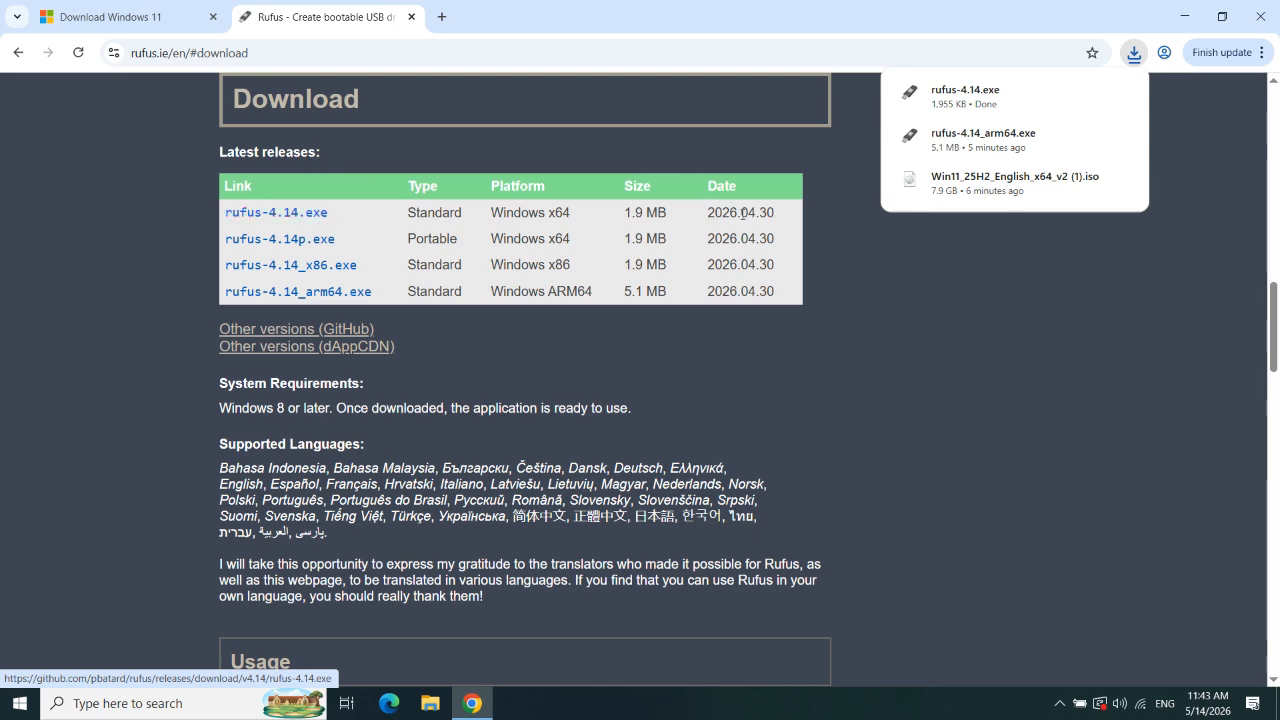
pyautogui.click(1262, 17)
# Launch rufus-4.14 from the Downloads folder, decline online update checks, and close the File Explorer window
pyautogui.click(429, 706)
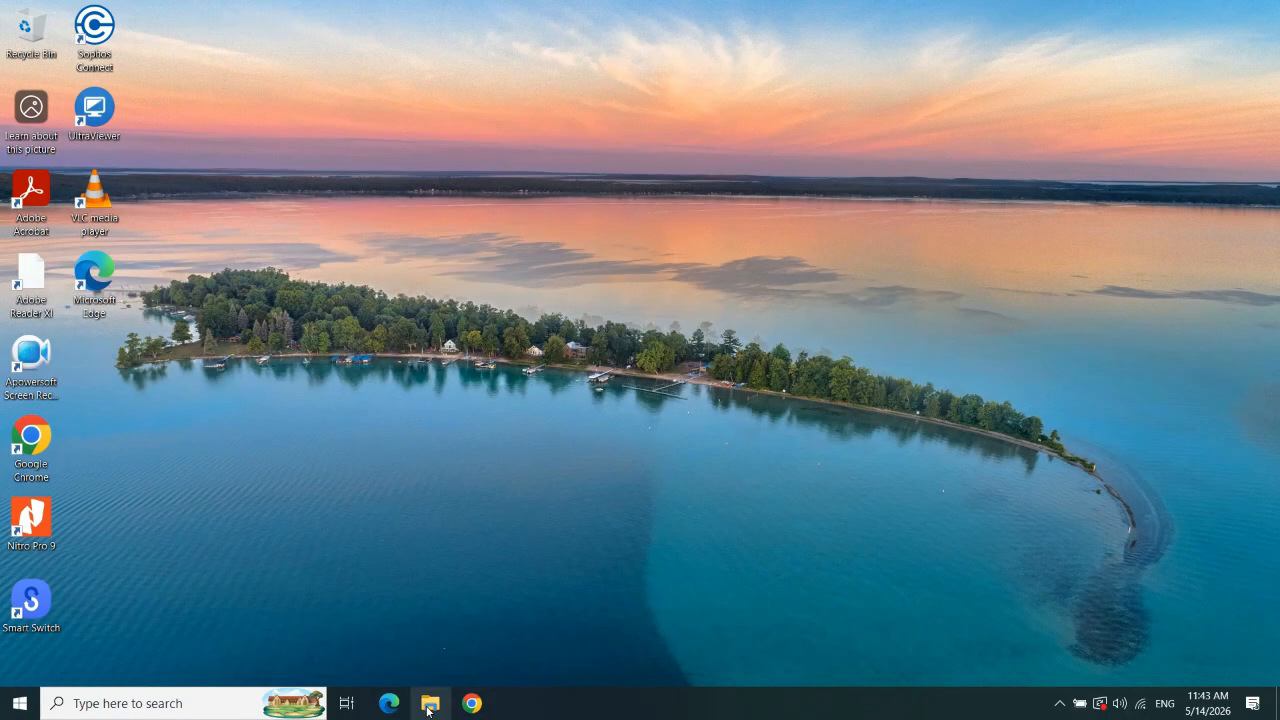
pyautogui.click(250, 240)
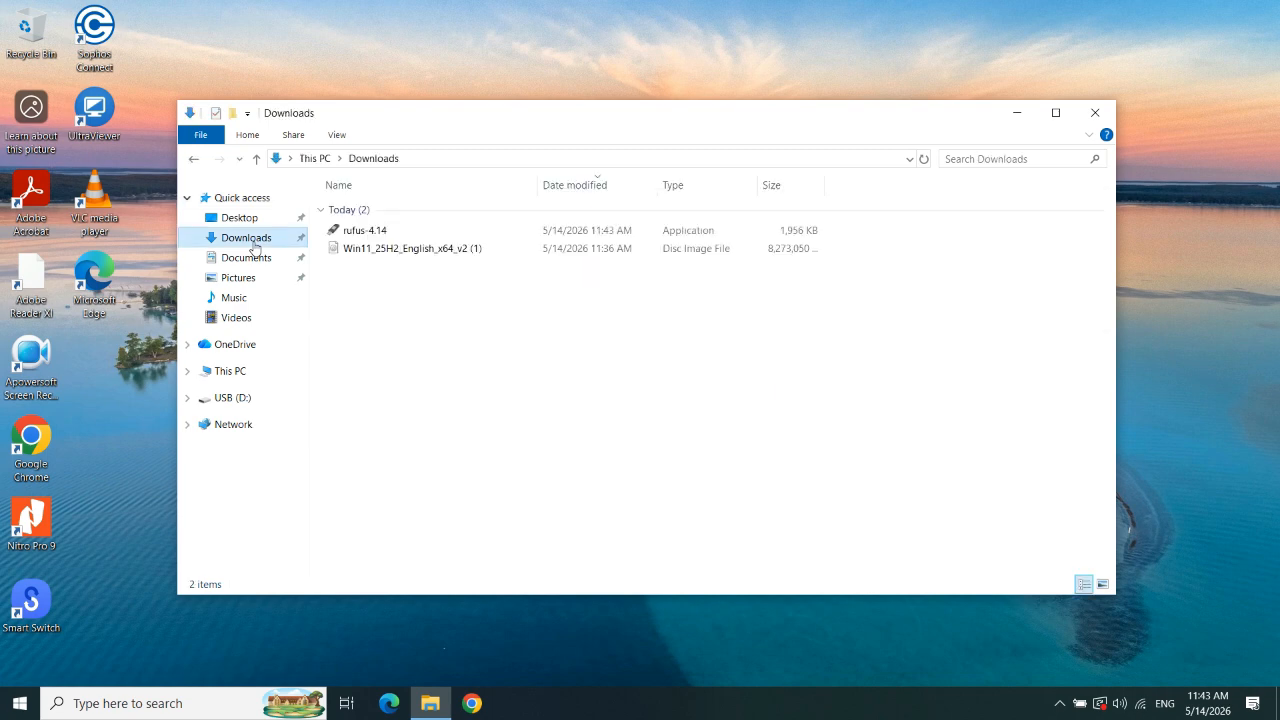
pyautogui.doubleClick(372, 233)
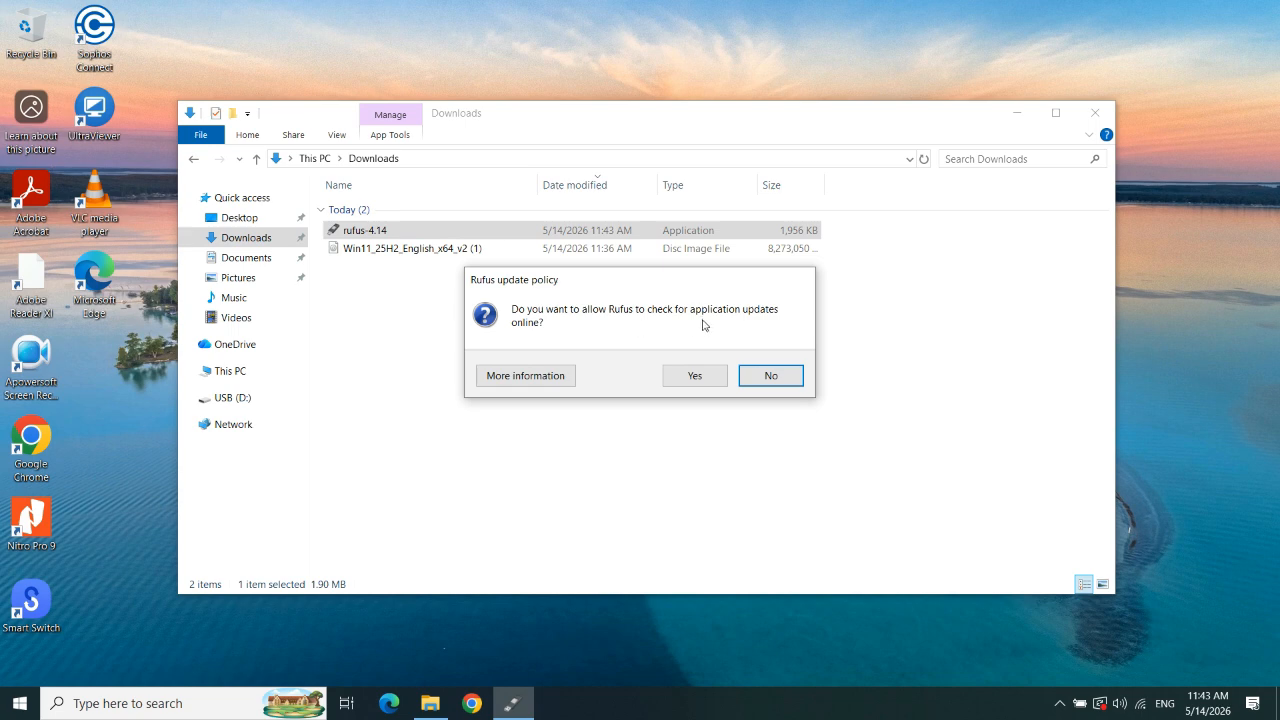
pyautogui.click(766, 373)
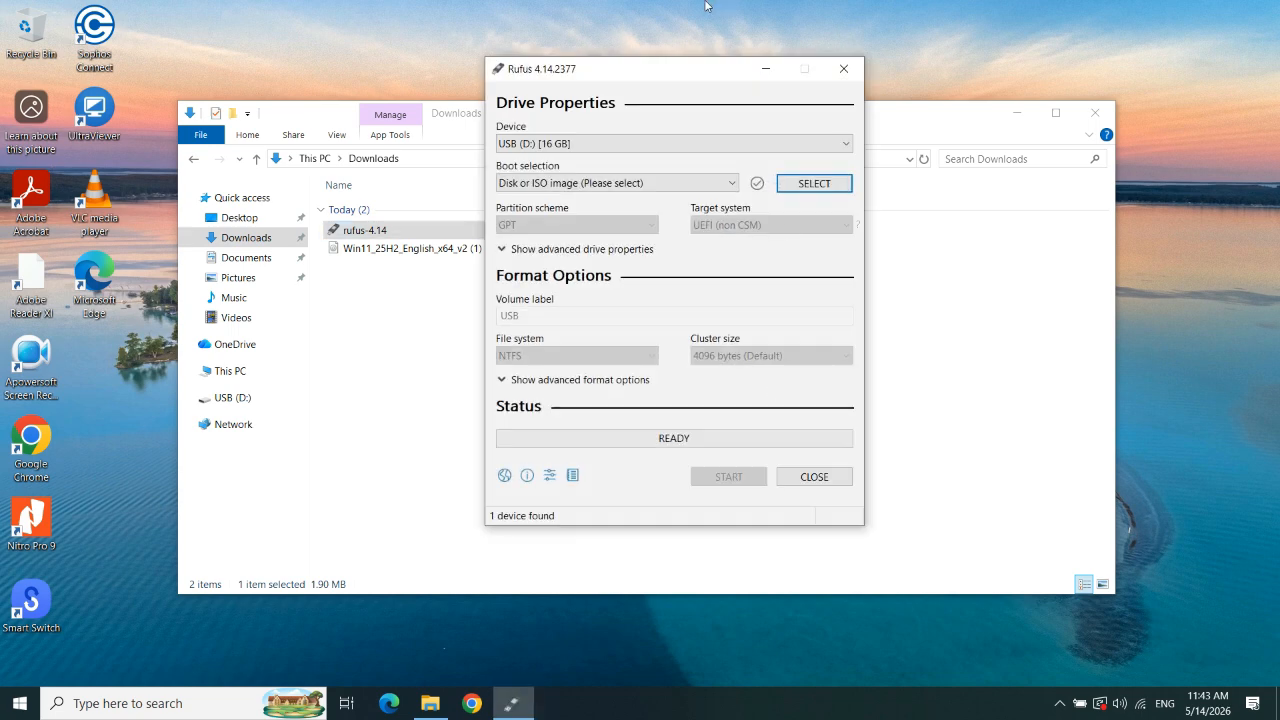
pyautogui.moveTo(667, 74); pyautogui.dragTo(674, 91)
pyautogui.click(1103, 116)
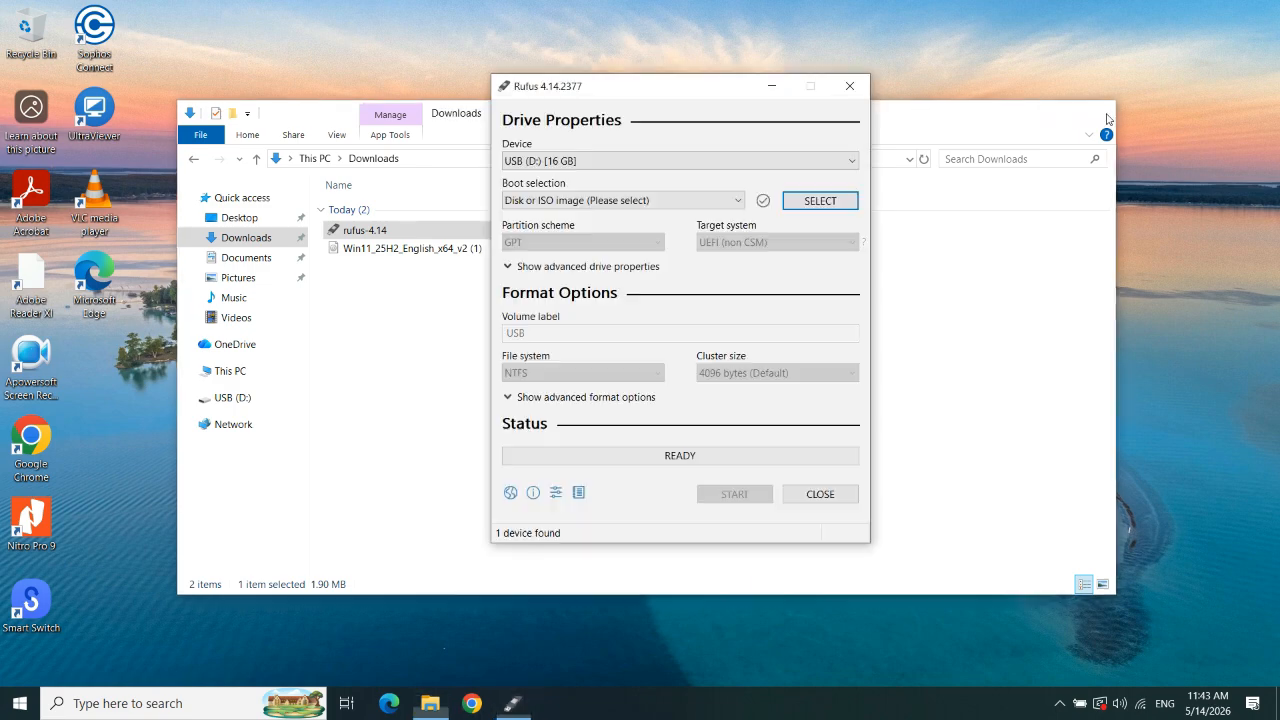
# Check the USB (D:) drive's capacity and free space under This PC in File Explorer, and close the window
pyautogui.click(430, 703)
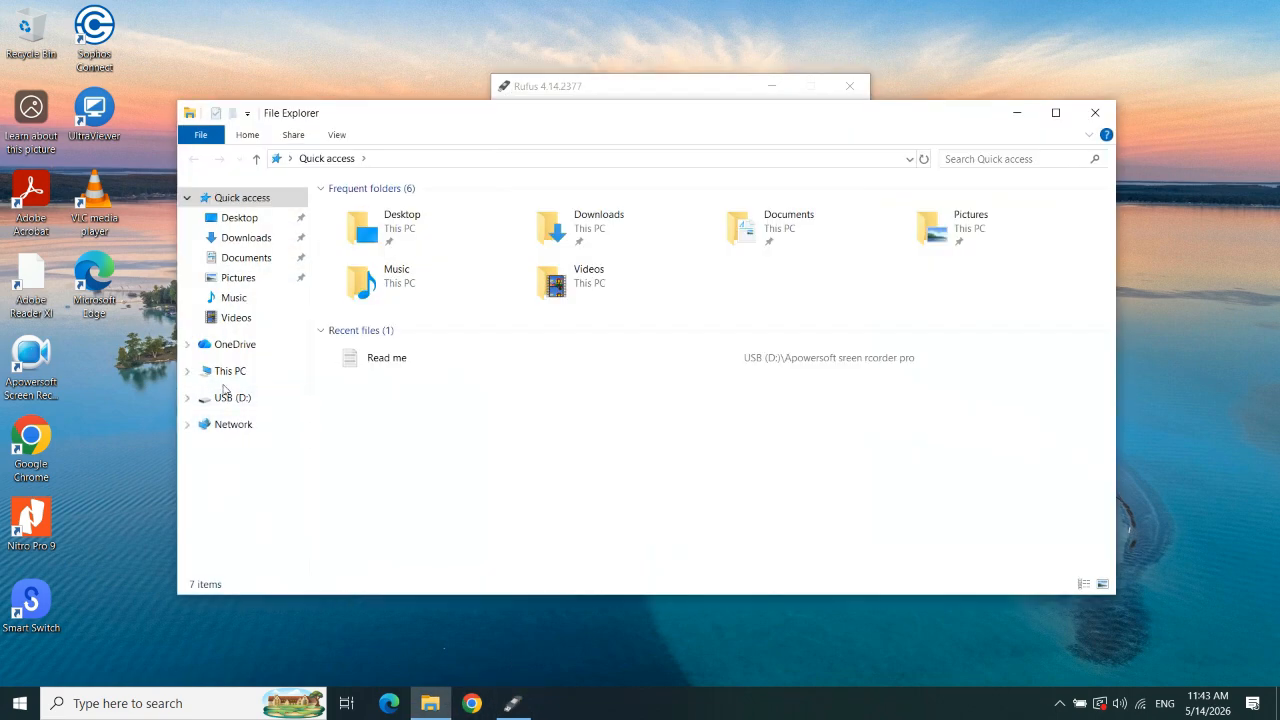
pyautogui.click(226, 372)
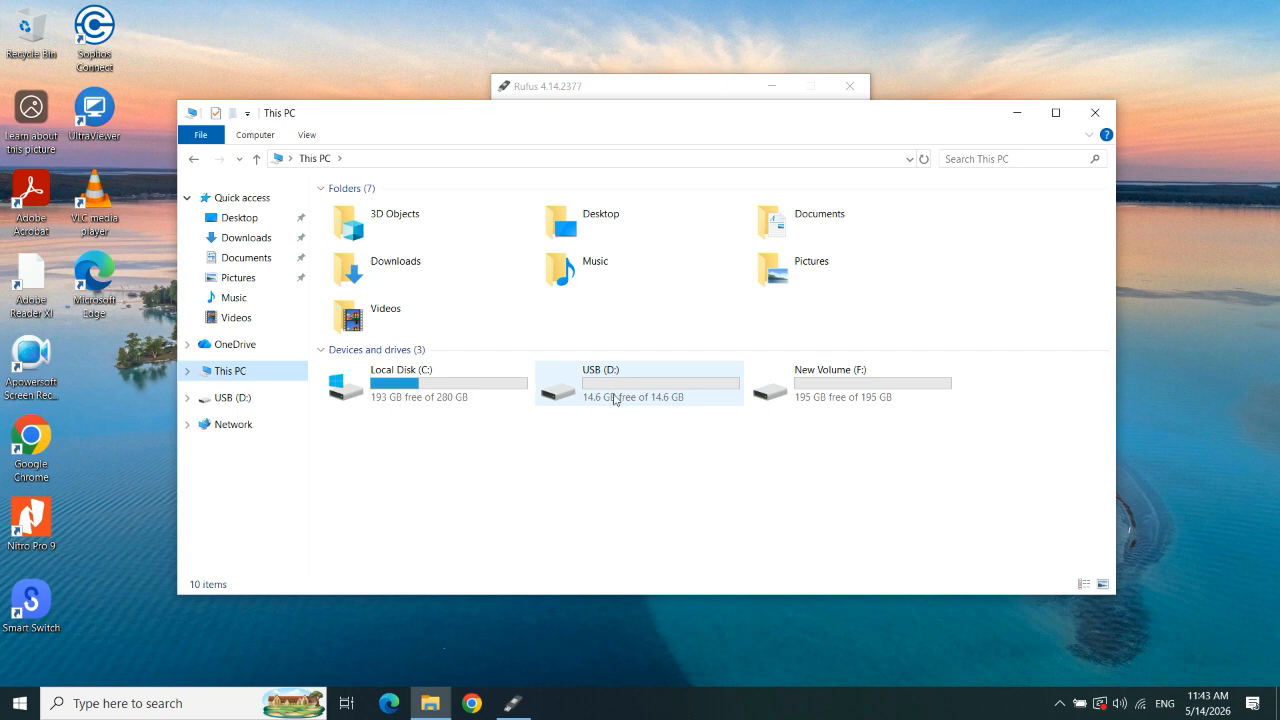
pyautogui.click(593, 402)
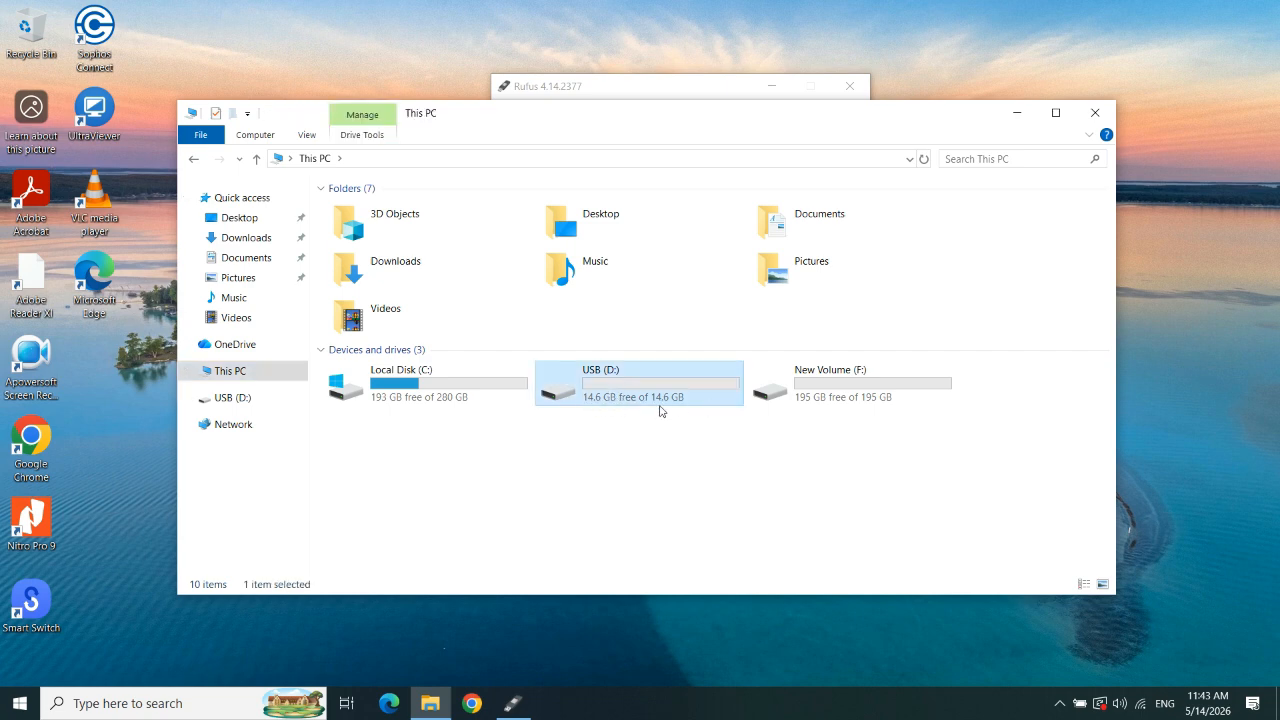
pyautogui.click(1095, 112)
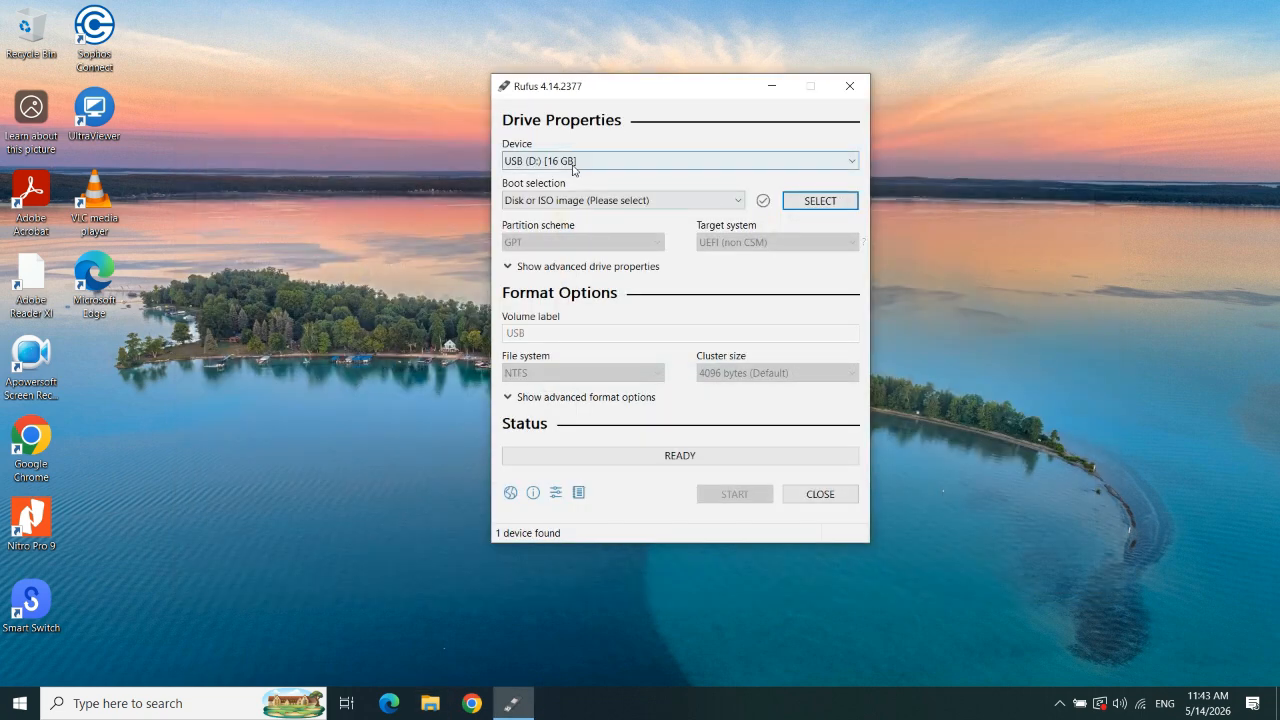
# Choose USB (D:) [16 GB] as the Rufus device and load the Win11_25H2_English_x64_v2 (1) ISO as boot image
pyautogui.click(575, 165)
pyautogui.click(580, 180)
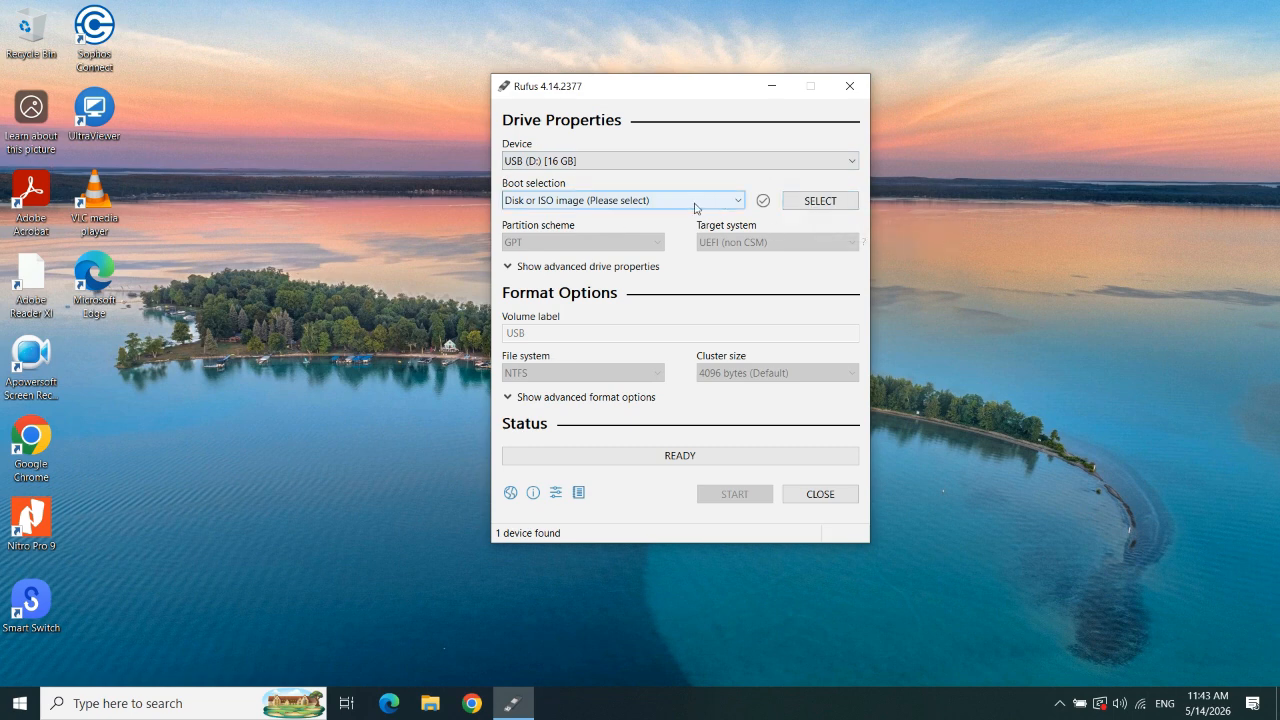
pyautogui.click(820, 201)
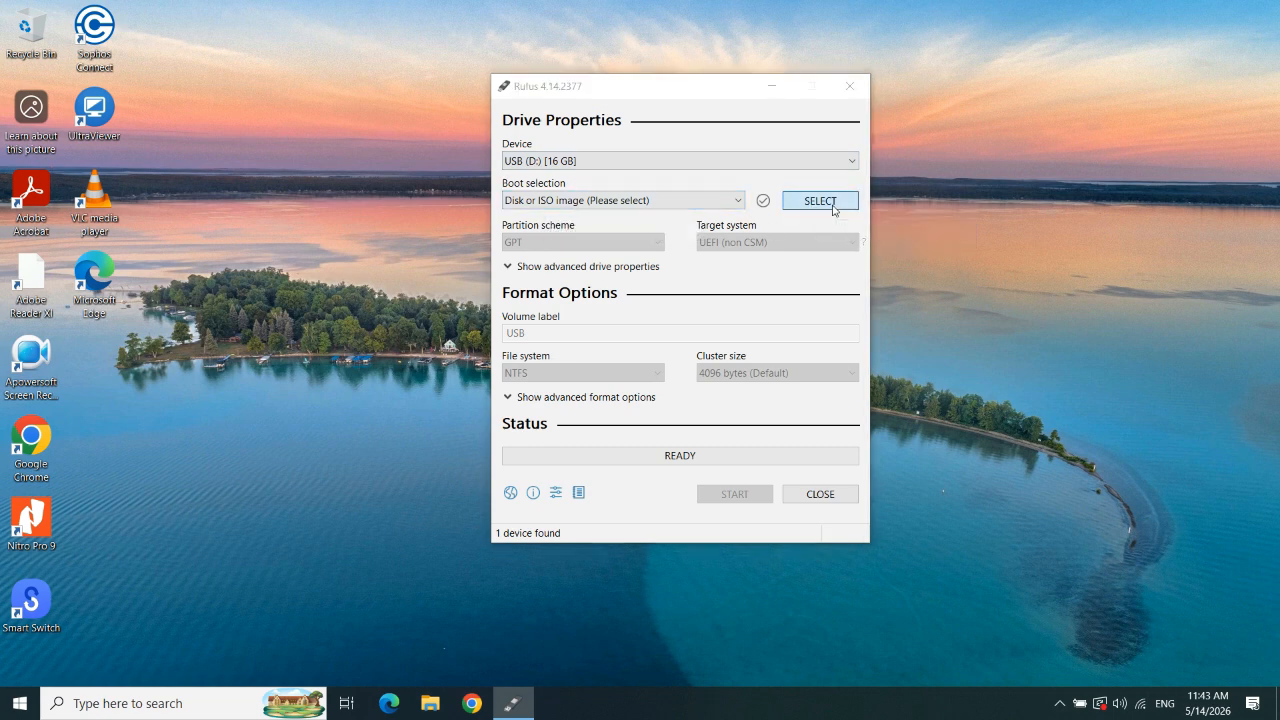
pyautogui.click(686, 245)
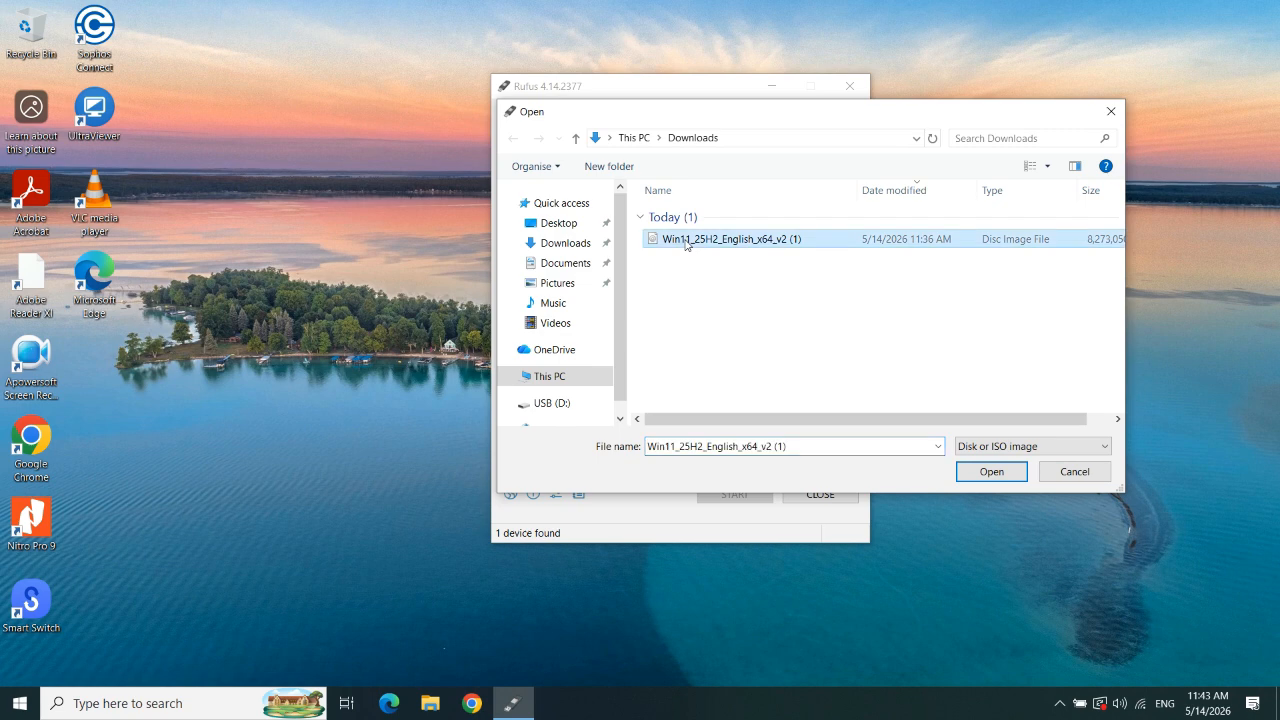
pyautogui.click(992, 473)
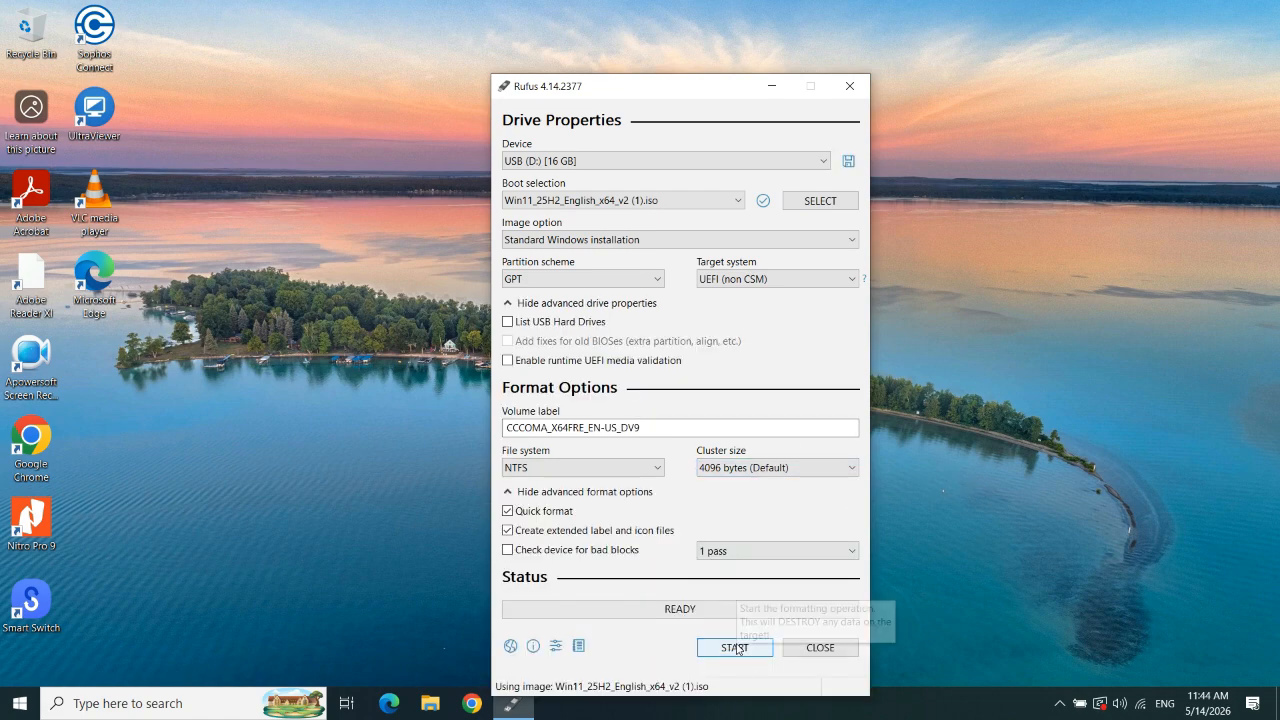
# Write the ISO to the USB drive with the RAM/Secure Boot/TPM and online Microsoft account requirements removed, accept the data erasure, and close Rufus
pyautogui.click(736, 648)
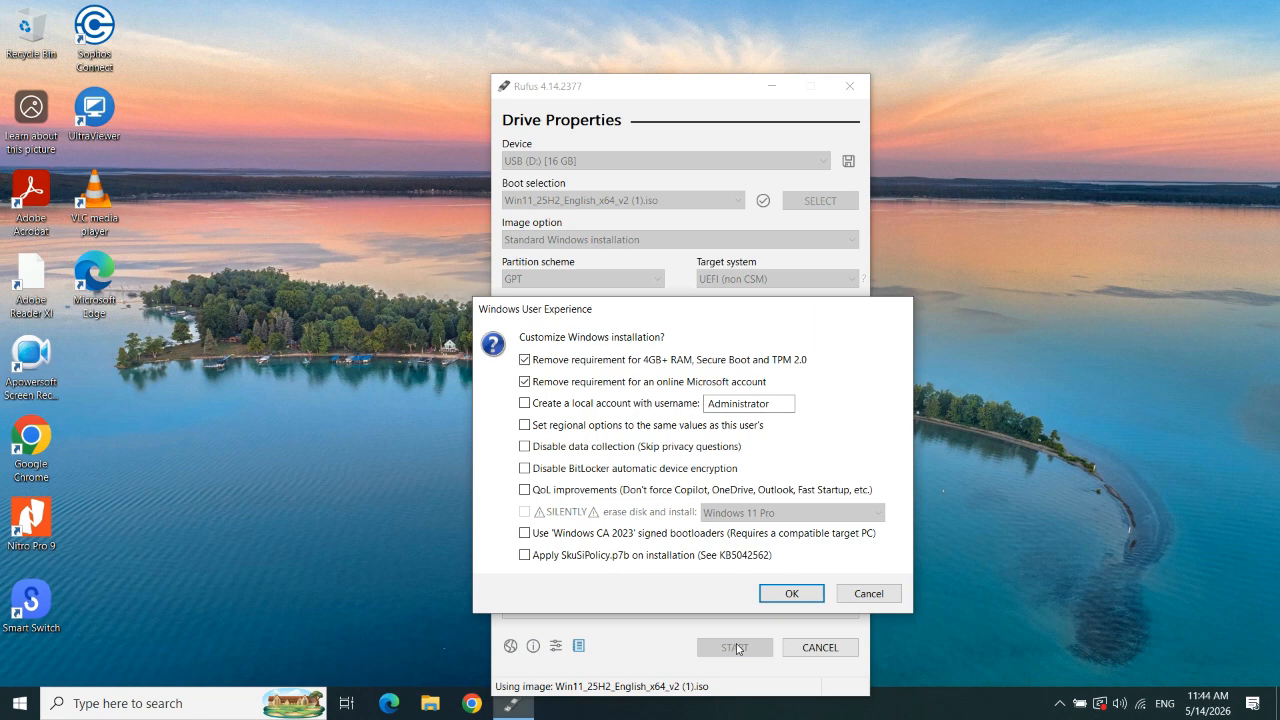
pyautogui.click(792, 594)
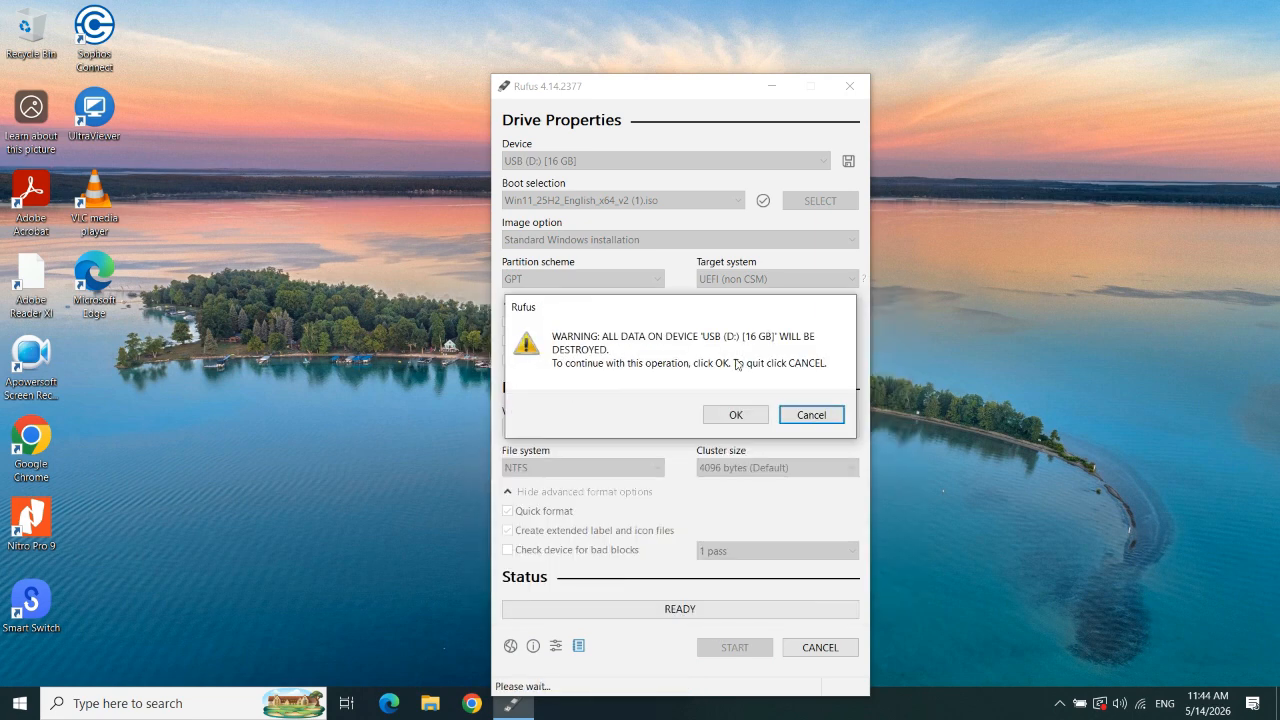
pyautogui.click(734, 420)
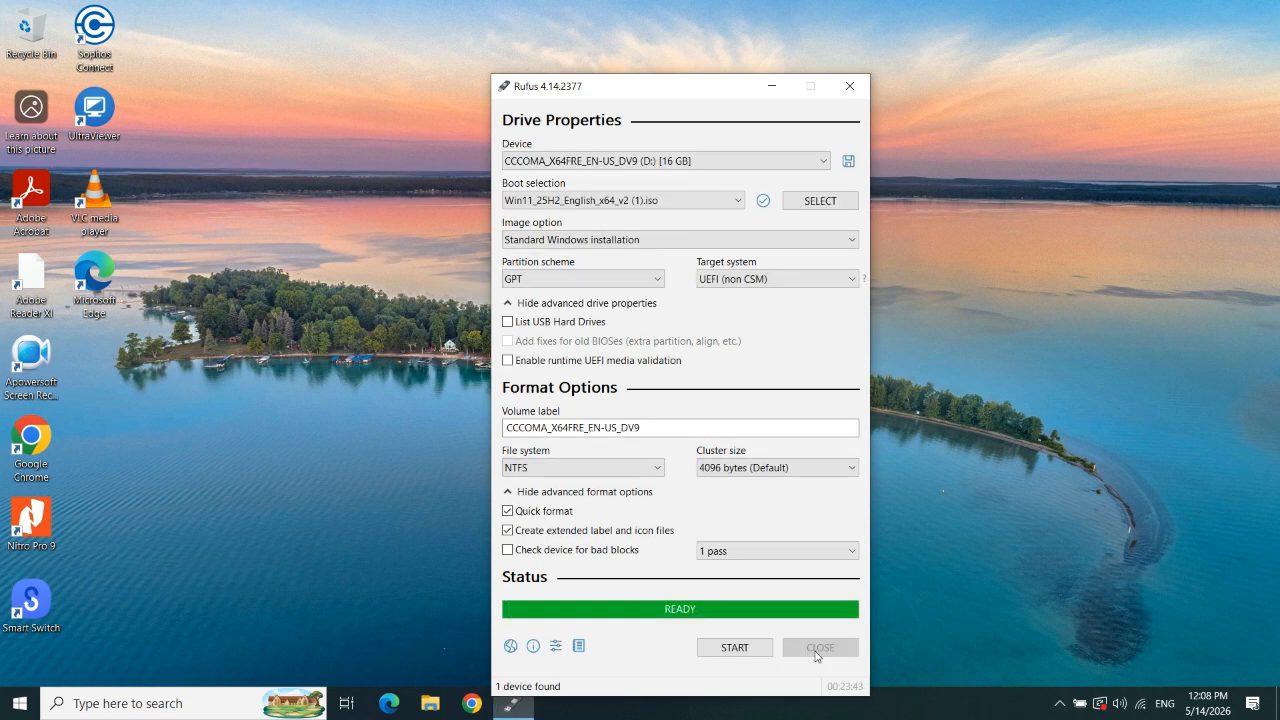
pyautogui.click(818, 647)
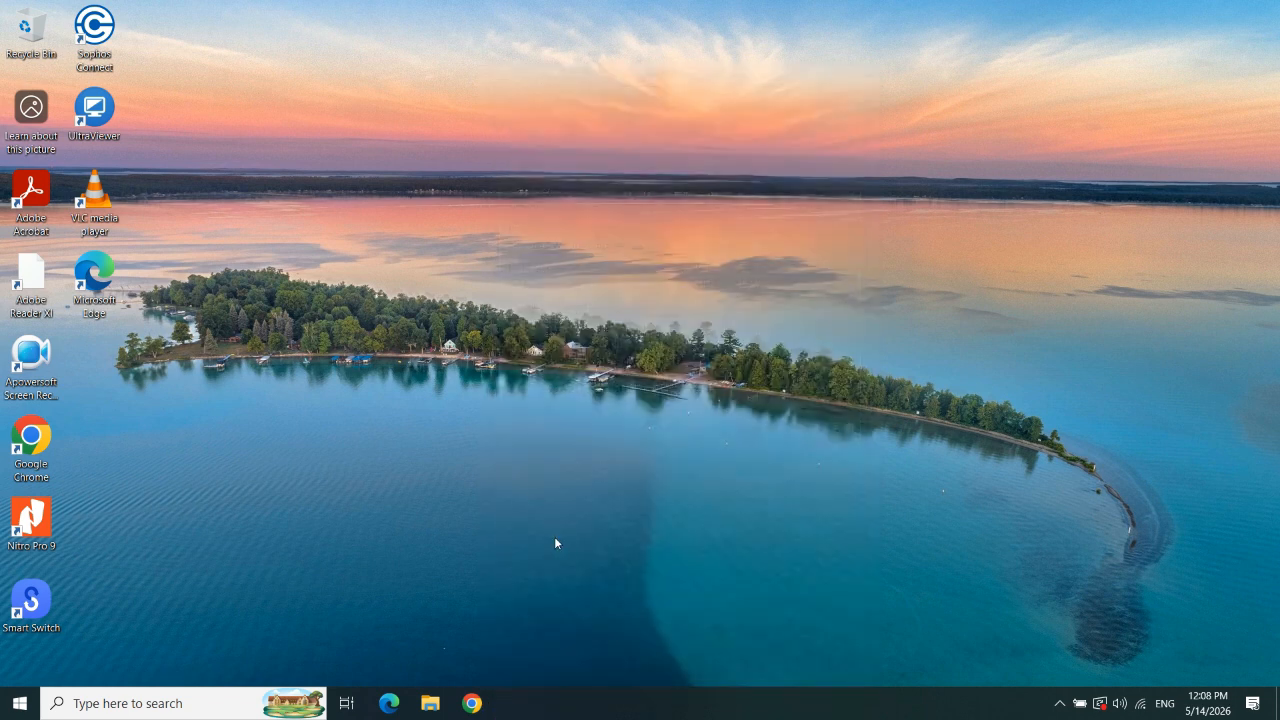
# Open the CCCOMA_X64FRE_EN-US_DV9 (D:) drive in File Explorer and run its setup application
pyautogui.click(430, 702)
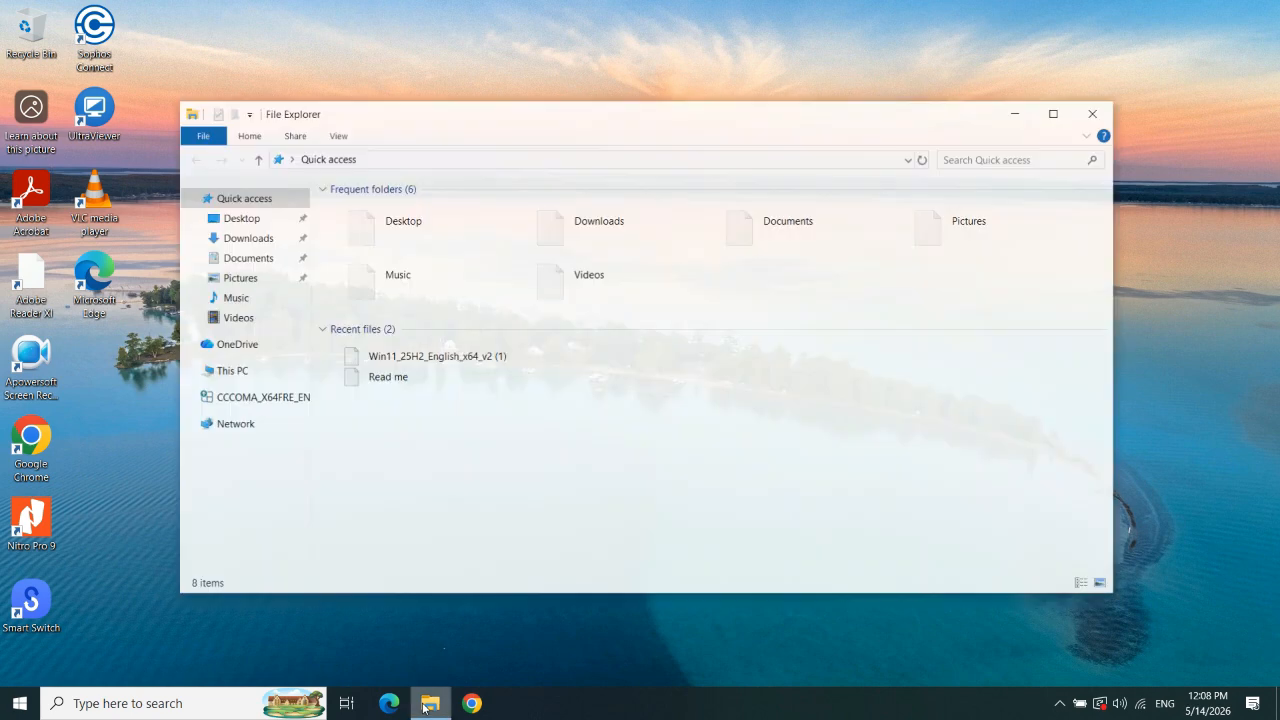
pyautogui.click(229, 371)
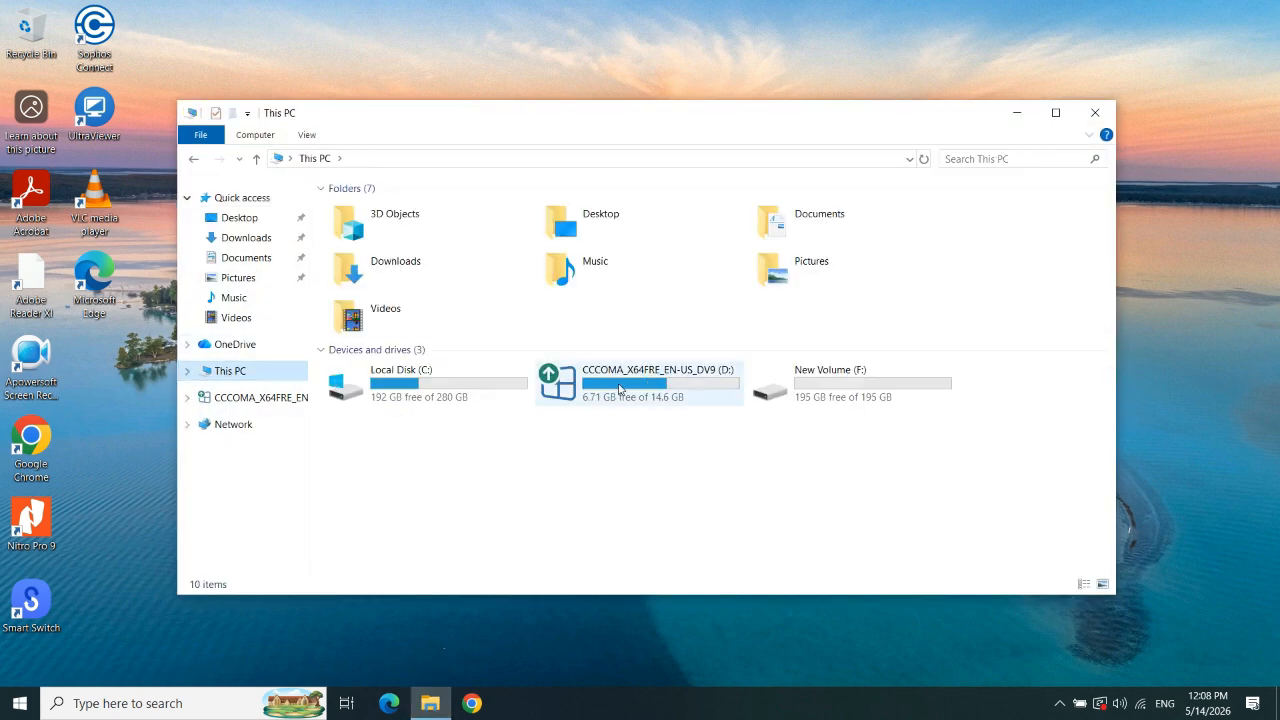
pyautogui.click(626, 503)
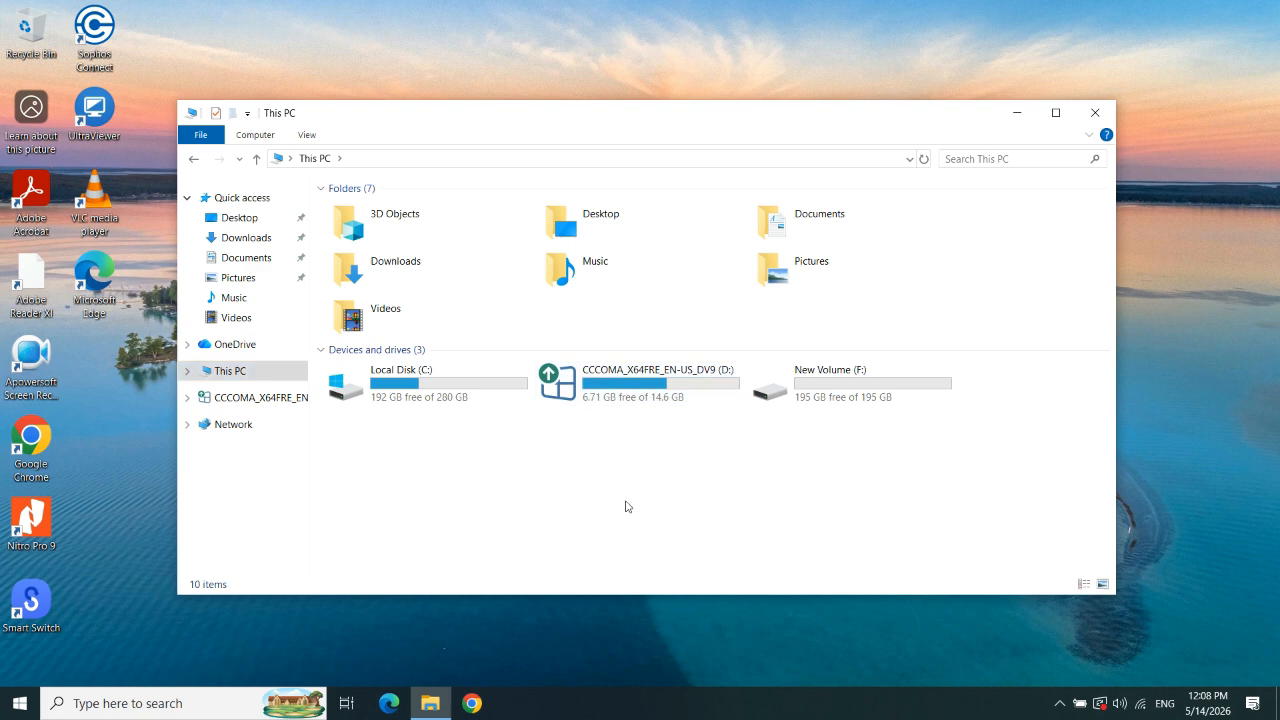
pyautogui.doubleClick(632, 392)
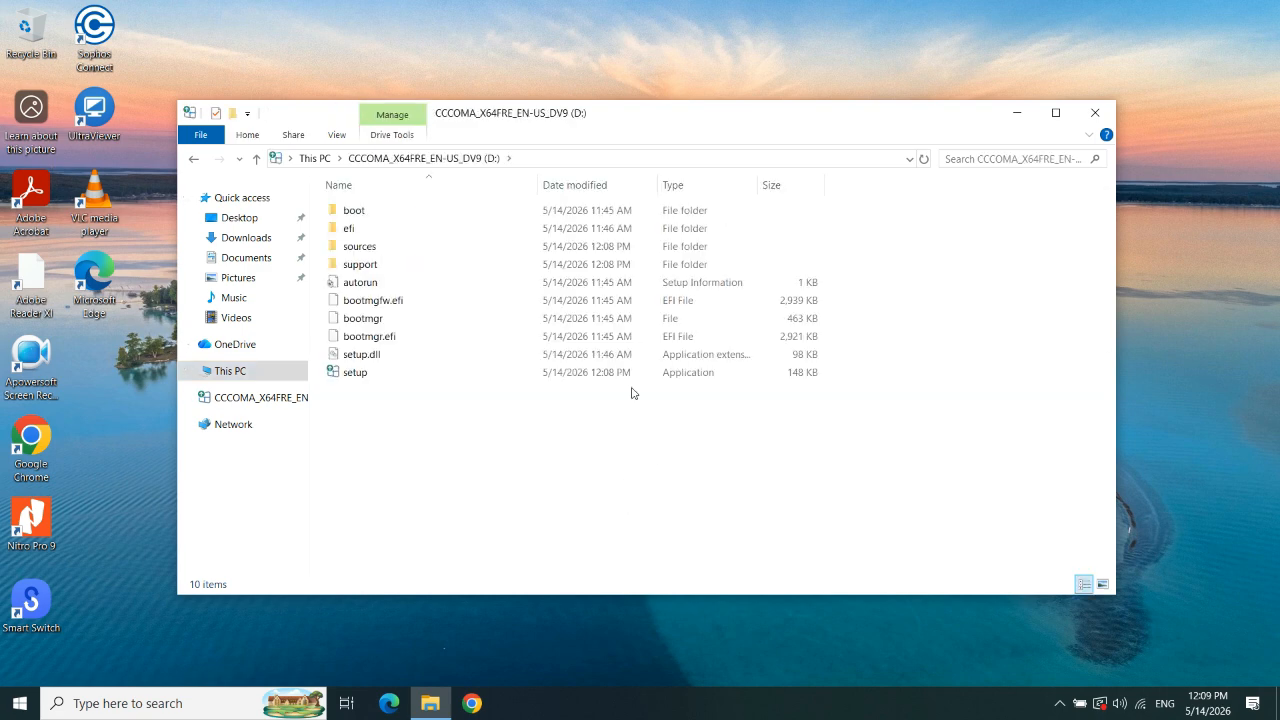
pyautogui.doubleClick(365, 376)
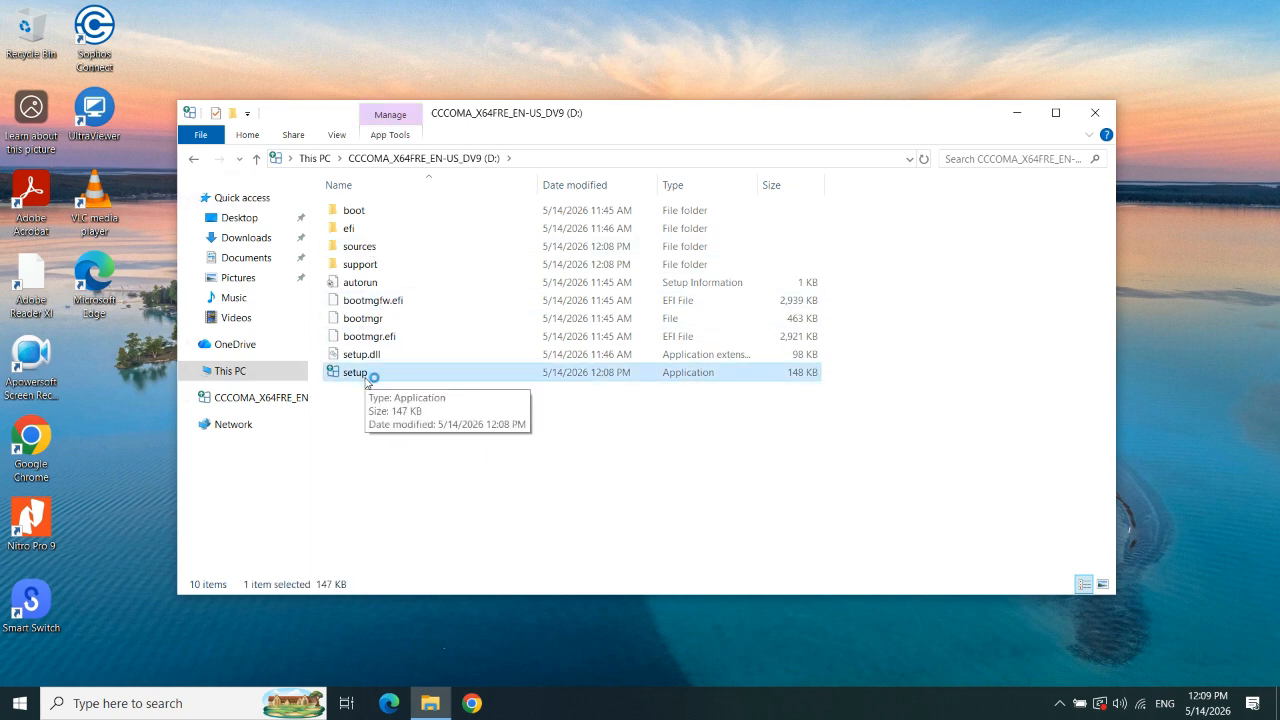